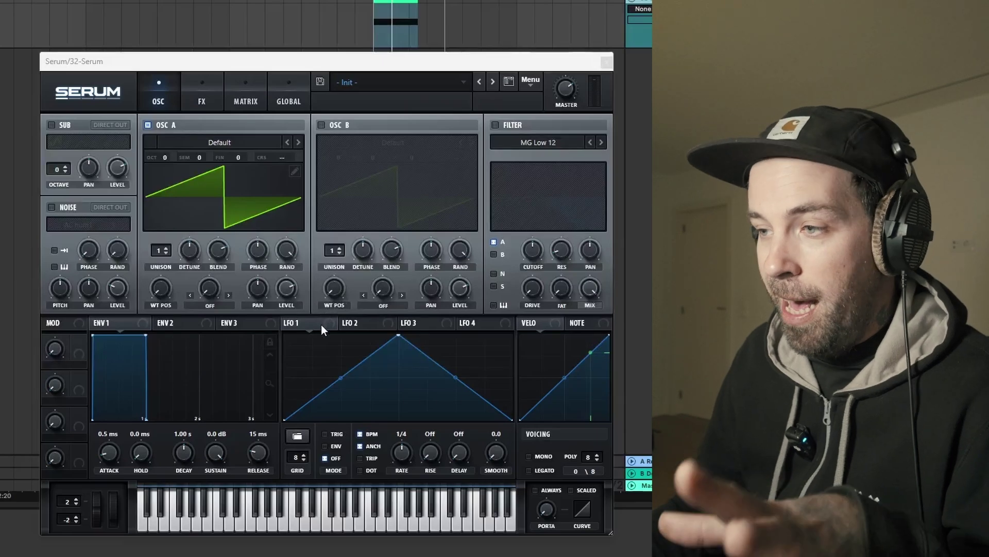
- Load the Analog > Basic Shapes sine wavetable into oscillator A
{"action": "left_click", "coordinate": [322, 325]}
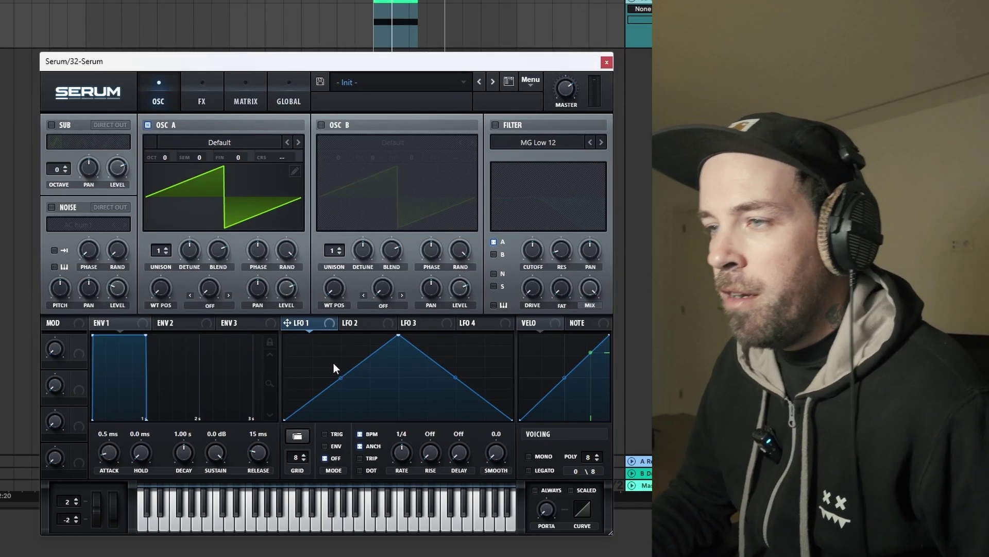
{"action": "left_click", "coordinate": [203, 138]}
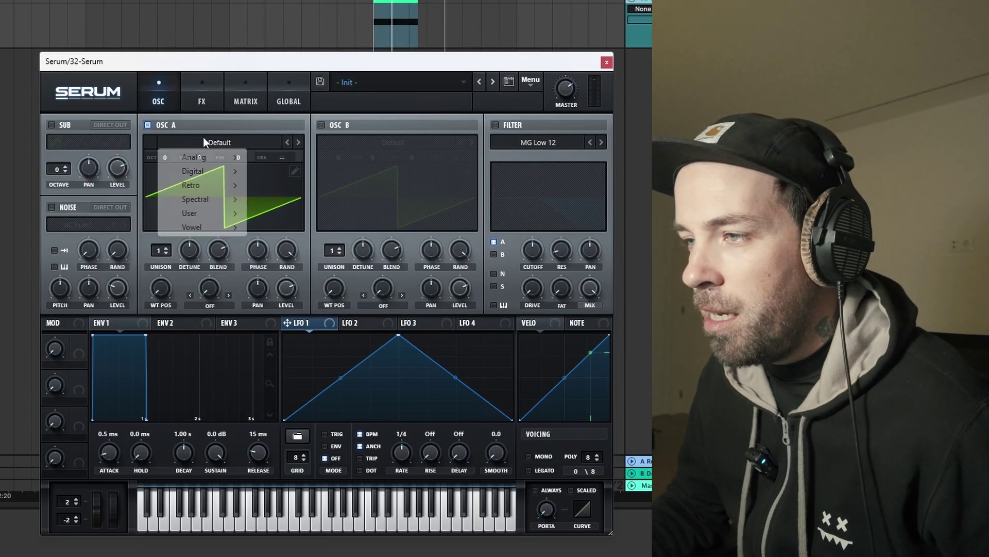
{"action": "mouse_move", "coordinate": [209, 154]}
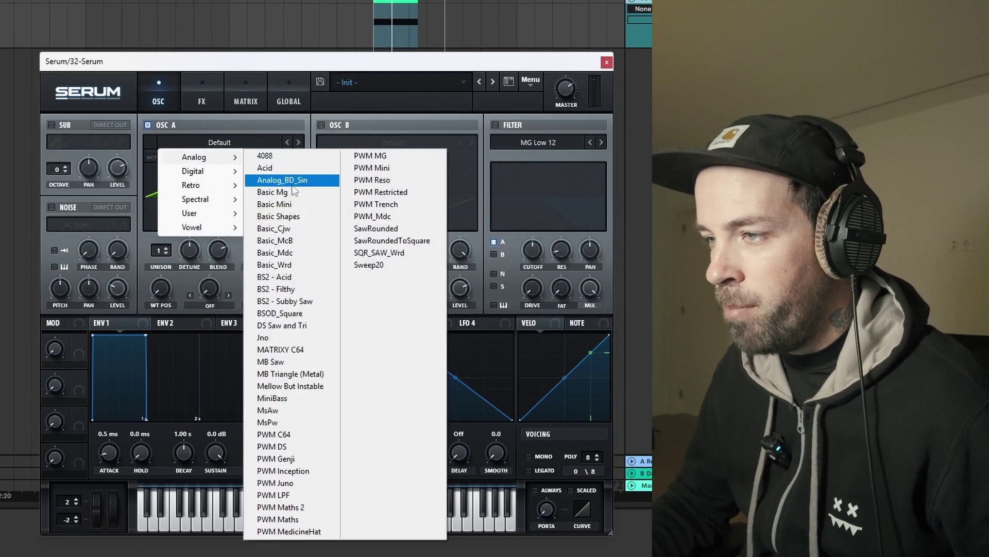
{"action": "left_click", "coordinate": [288, 217]}
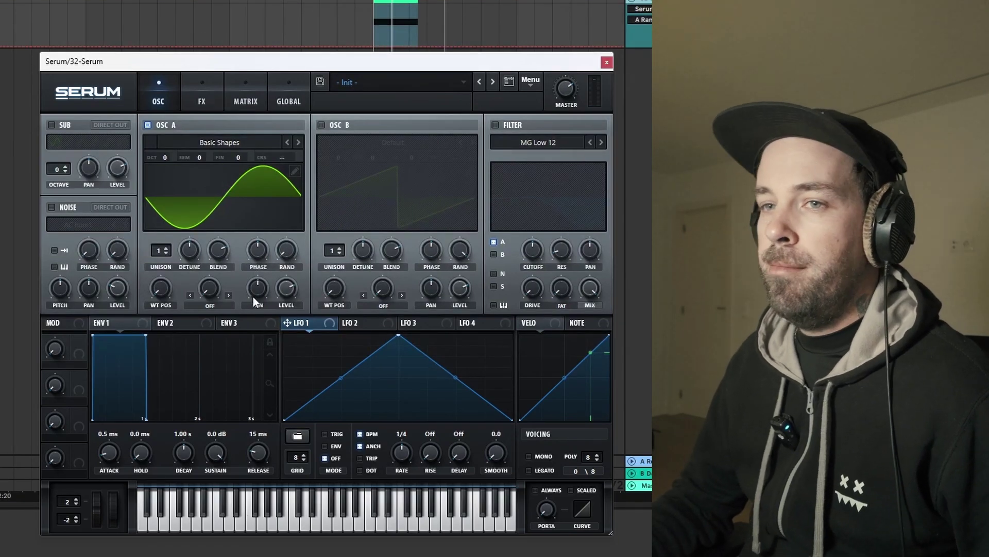
- Set oscillator A's warp mode to FM (FROM B)
{"action": "left_click", "coordinate": [187, 306]}
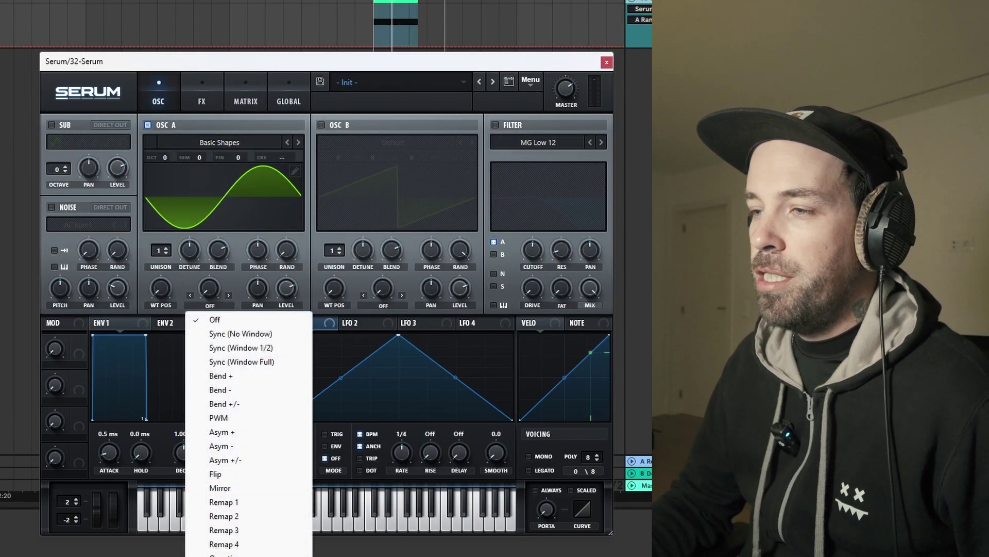
{"action": "left_click", "coordinate": [224, 556]}
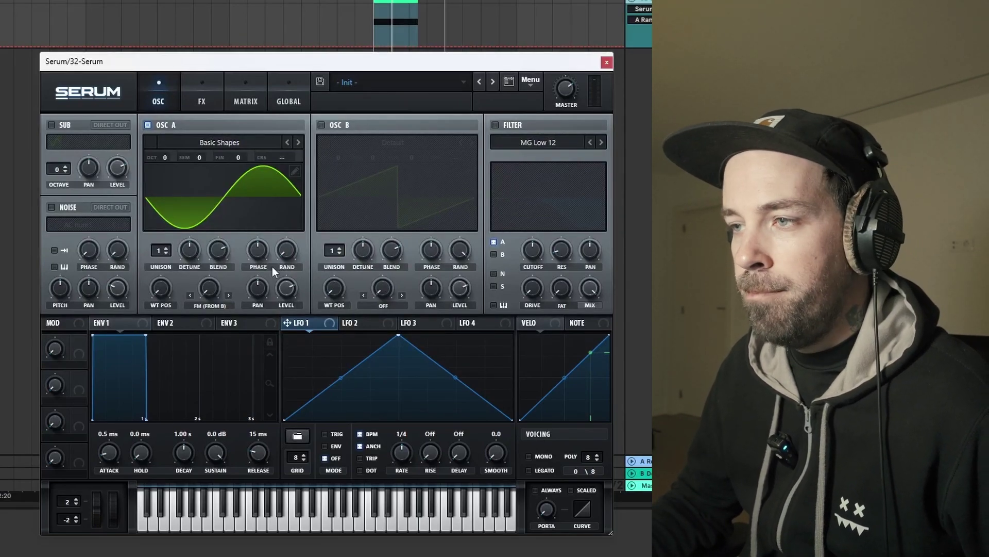
{"action": "left_click", "coordinate": [273, 171]}
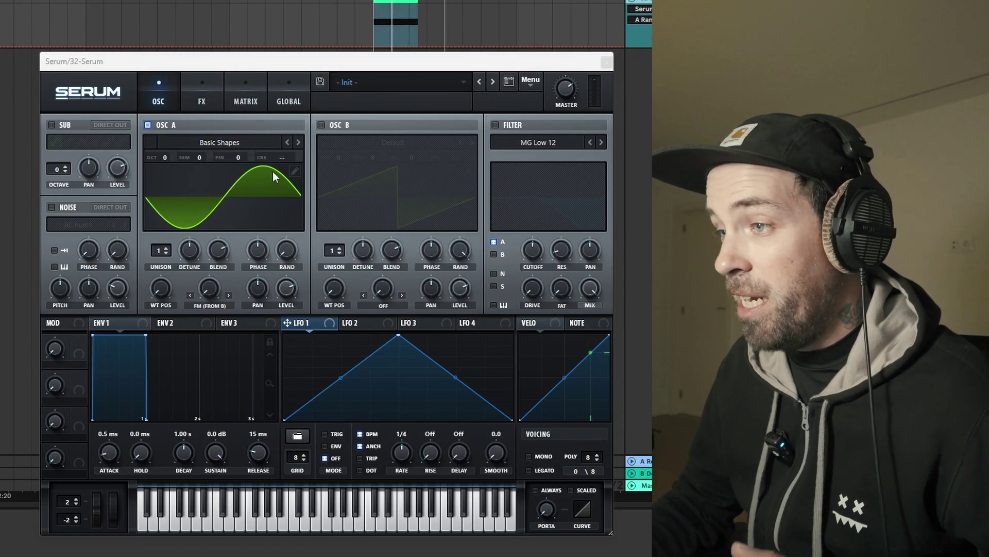
- Add a ~26% third harmonic to oscillator A's sine and drop it to octave -3
{"action": "left_click", "coordinate": [293, 173]}
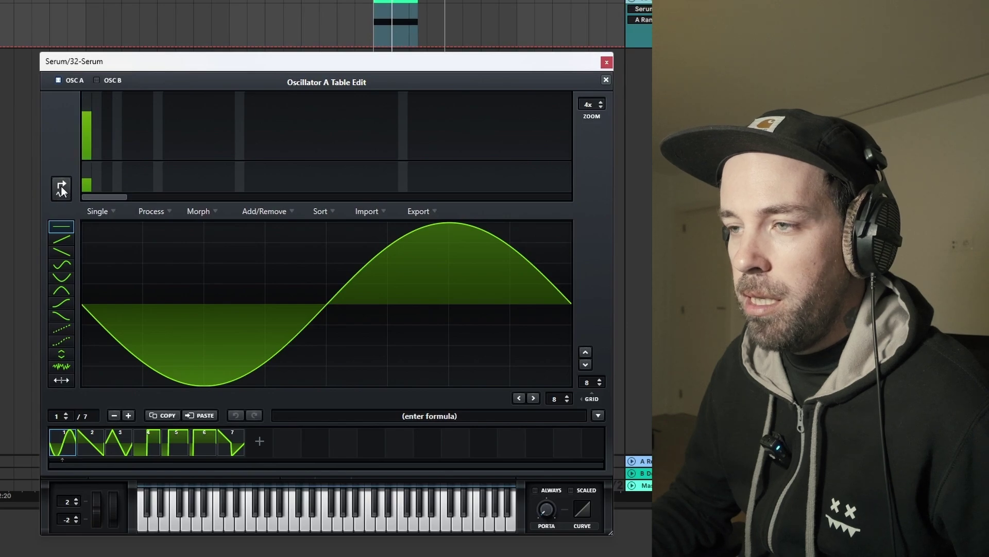
{"action": "left_click", "coordinate": [82, 95]}
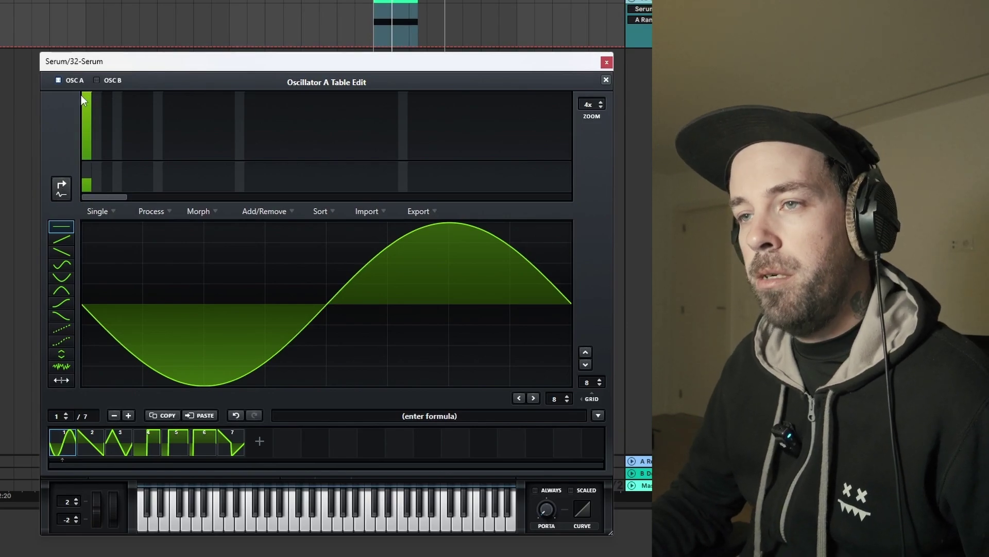
{"action": "left_click", "coordinate": [107, 140]}
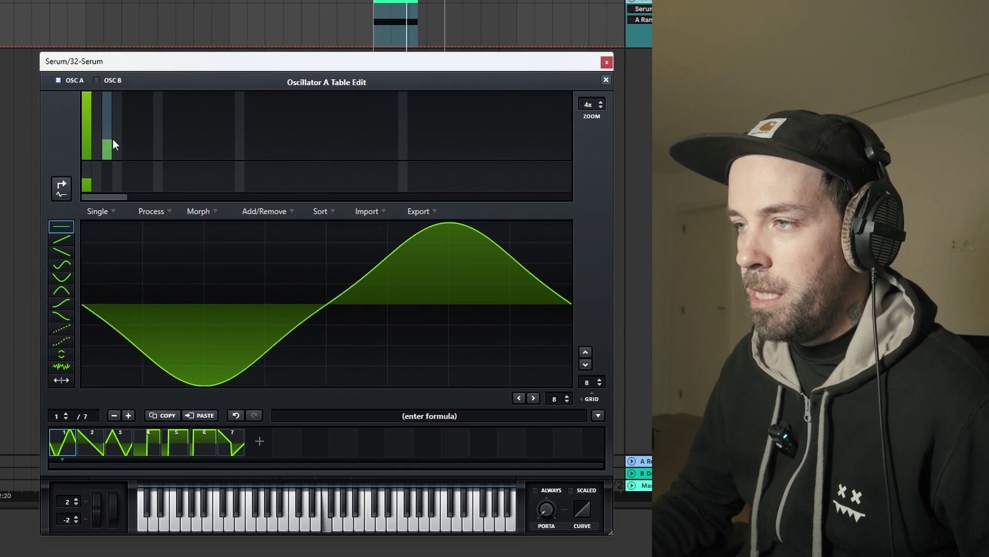
{"action": "left_click", "coordinate": [606, 80]}
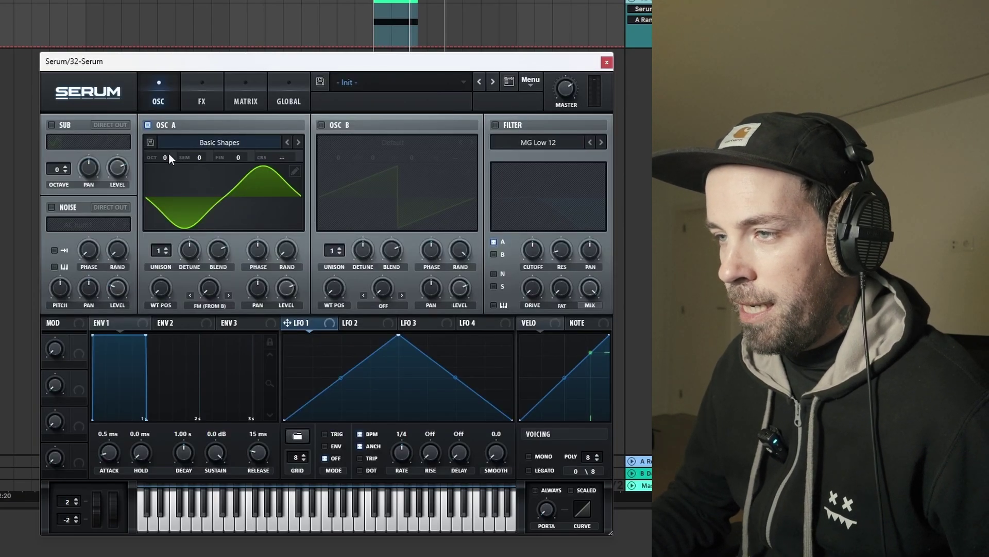
{"action": "left_click_drag", "start_coordinate": [169, 153], "coordinate": [167, 208]}
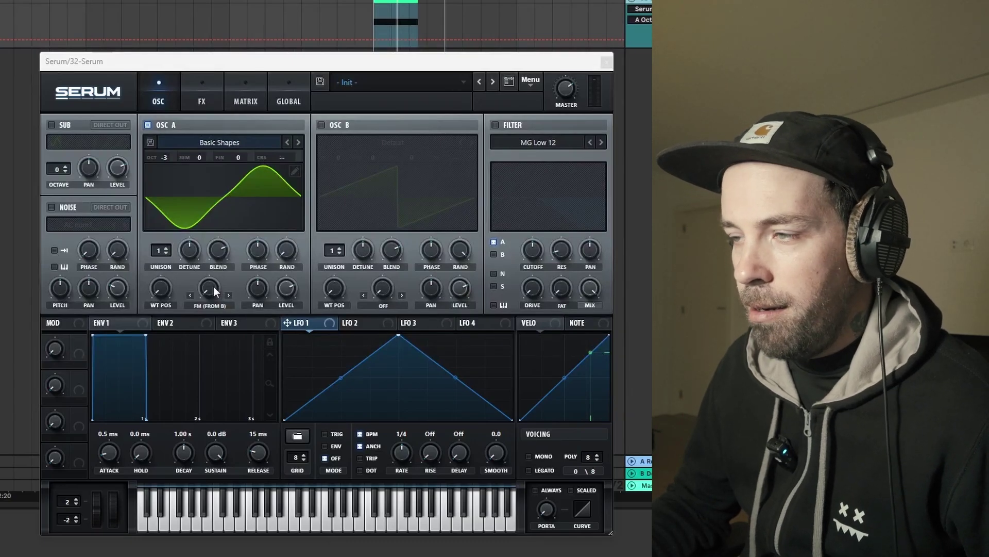
- Turn on oscillator B with the Digital > Harmonic Morph wavetable
{"action": "left_click", "coordinate": [321, 126]}
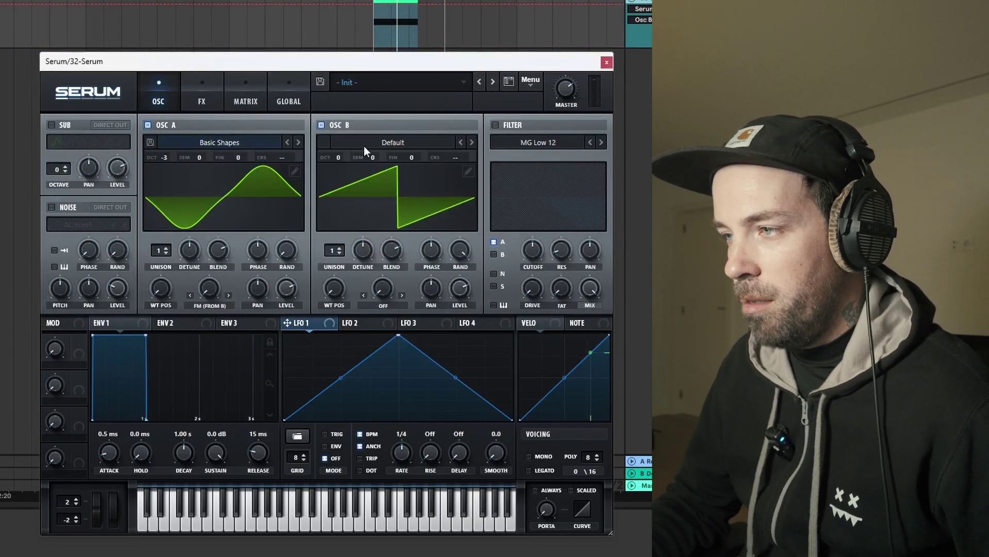
{"action": "left_click", "coordinate": [412, 147]}
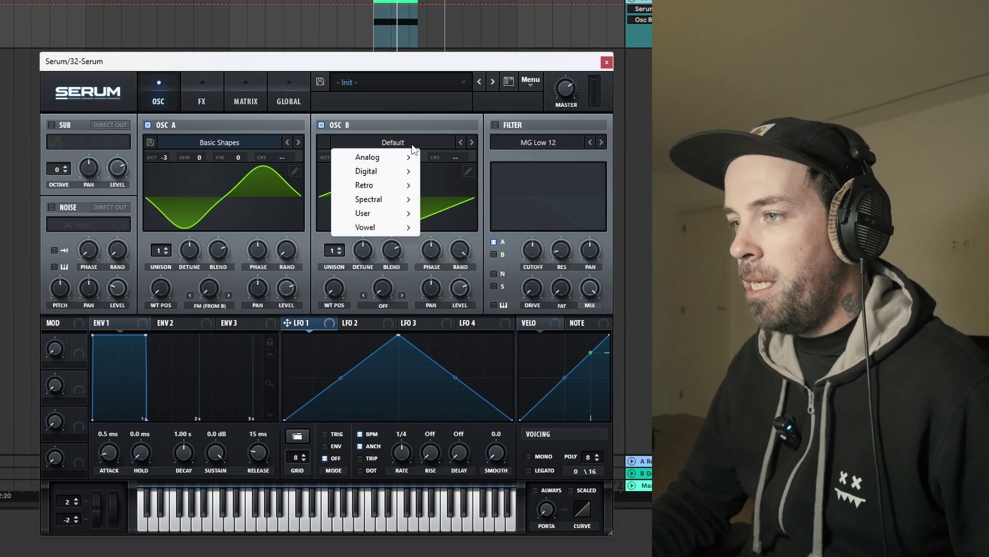
{"action": "mouse_move", "coordinate": [393, 171]}
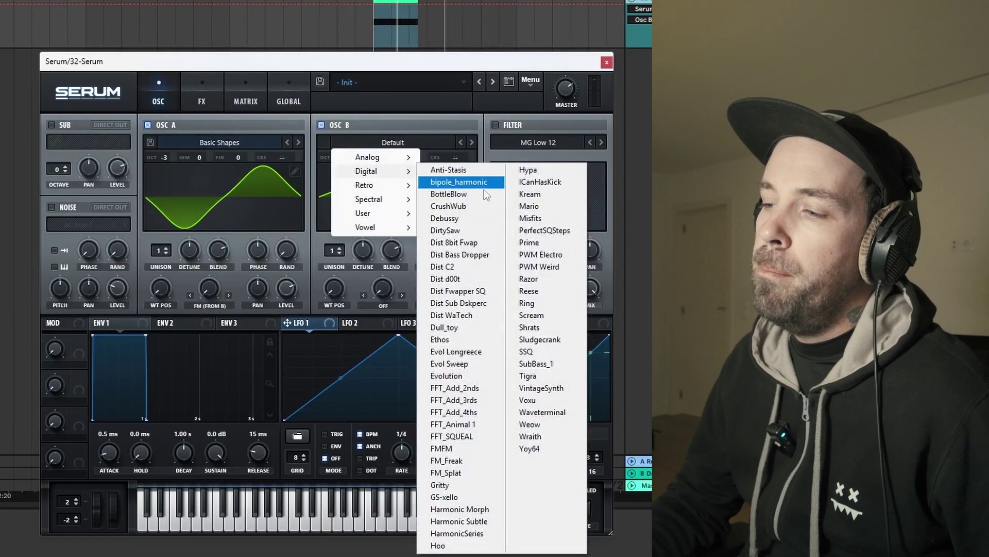
{"action": "left_click", "coordinate": [458, 509]}
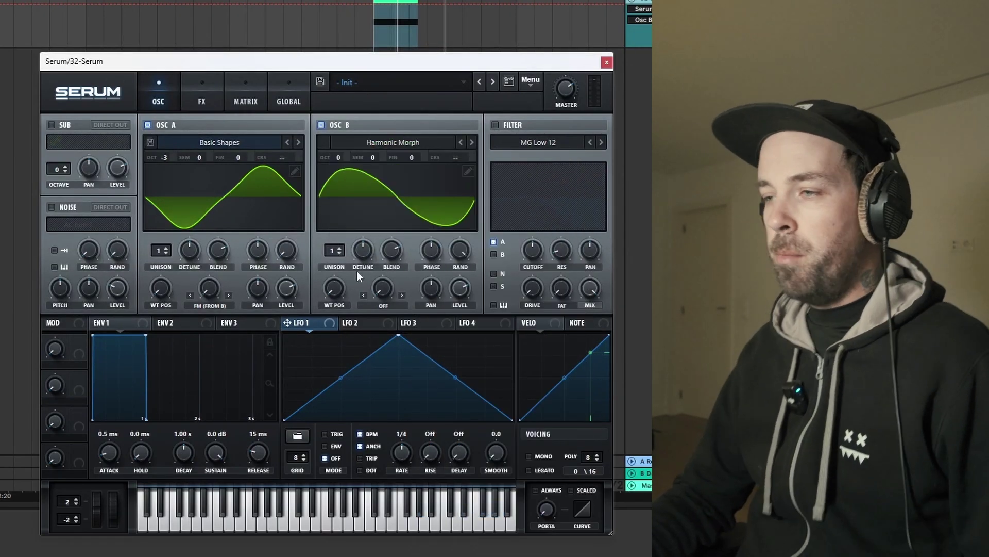
- Set oscillator B's warp to Bend +/- at 89% and raise its random phase
{"action": "left_click", "coordinate": [386, 307]}
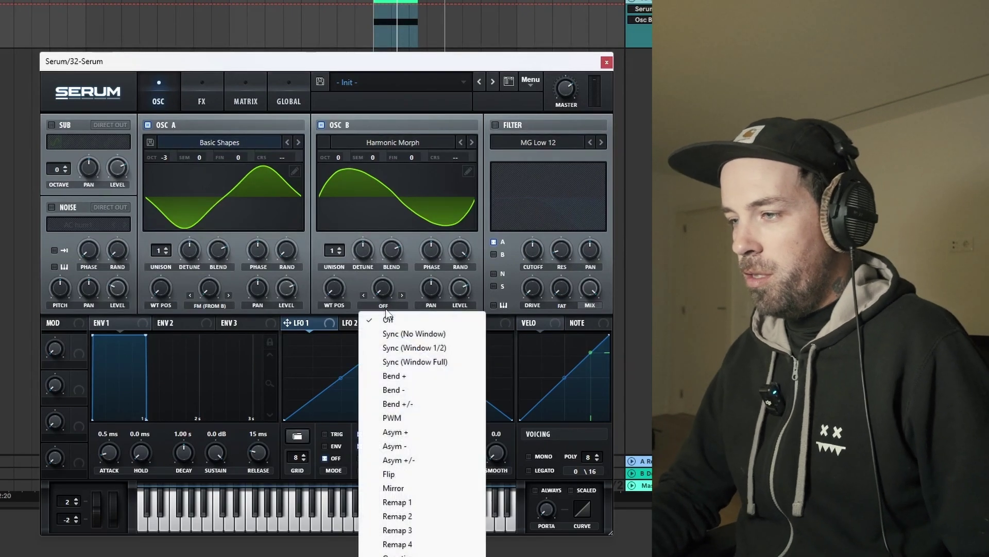
{"action": "left_click", "coordinate": [407, 403]}
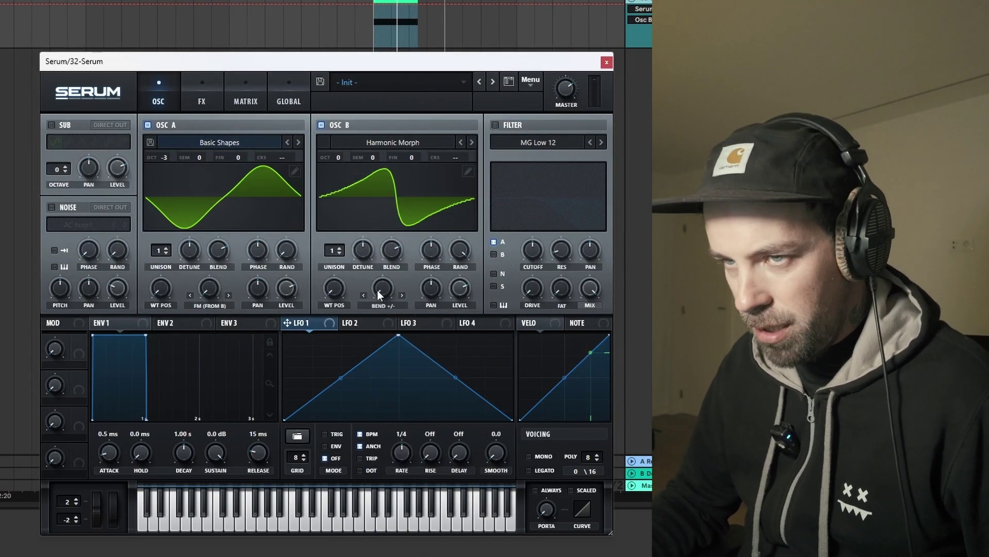
{"action": "left_click_drag", "start_coordinate": [377, 290], "coordinate": [363, 95]}
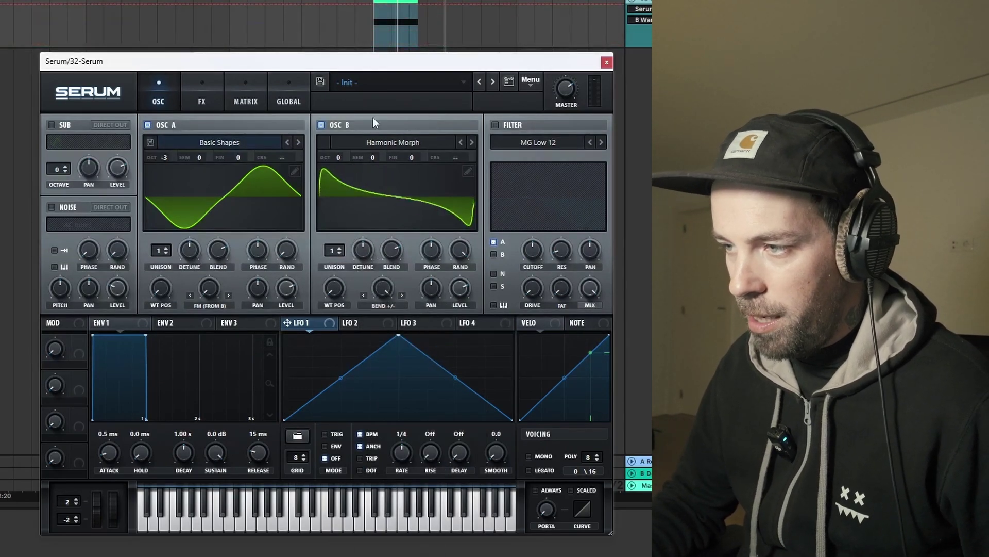
{"action": "left_click", "coordinate": [383, 290]}
{"action": "left_click_drag", "start_coordinate": [382, 289], "coordinate": [341, 224]}
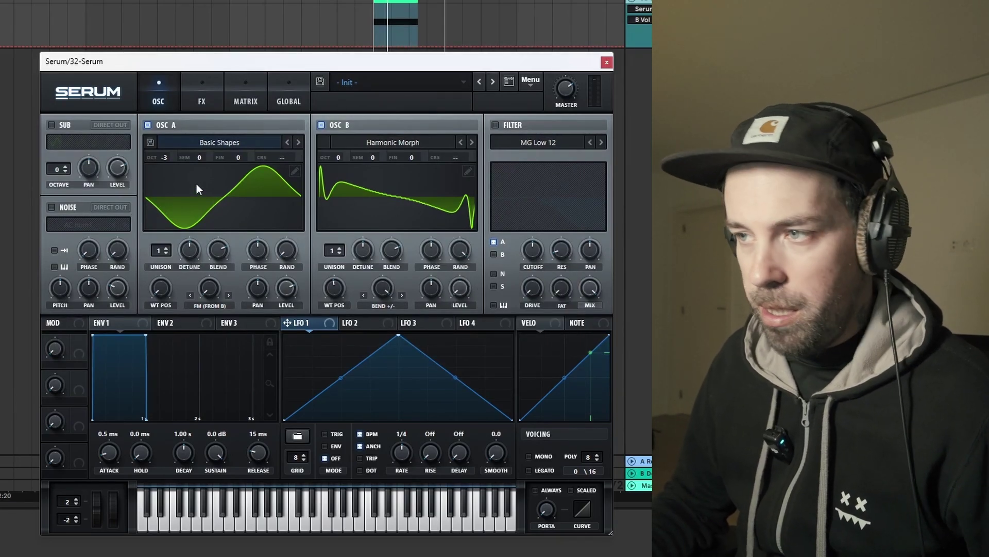
{"action": "left_click_drag", "start_coordinate": [459, 249], "coordinate": [442, 425]}
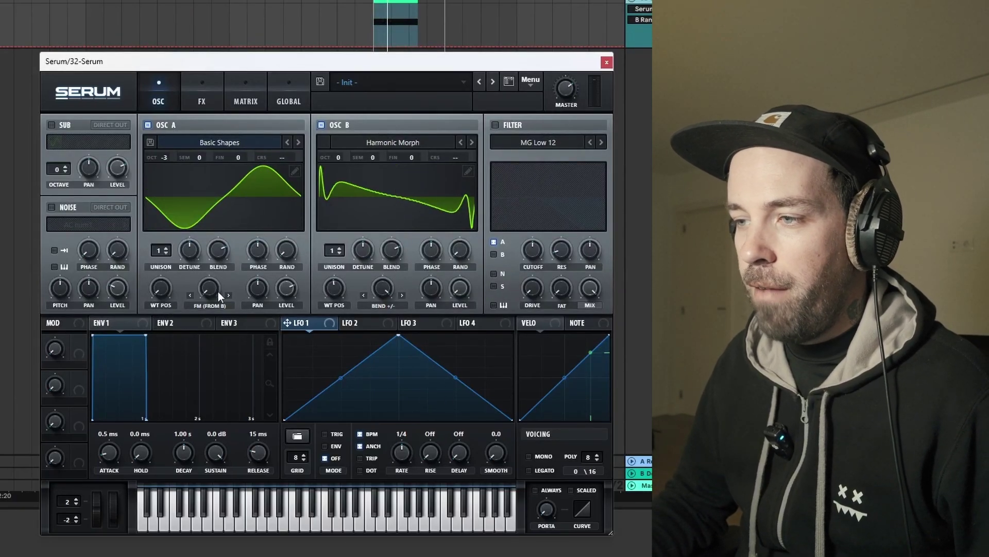
- Raise oscillator A's FM (FROM B) amount to 41% and enable the filter
{"action": "left_click", "coordinate": [214, 295]}
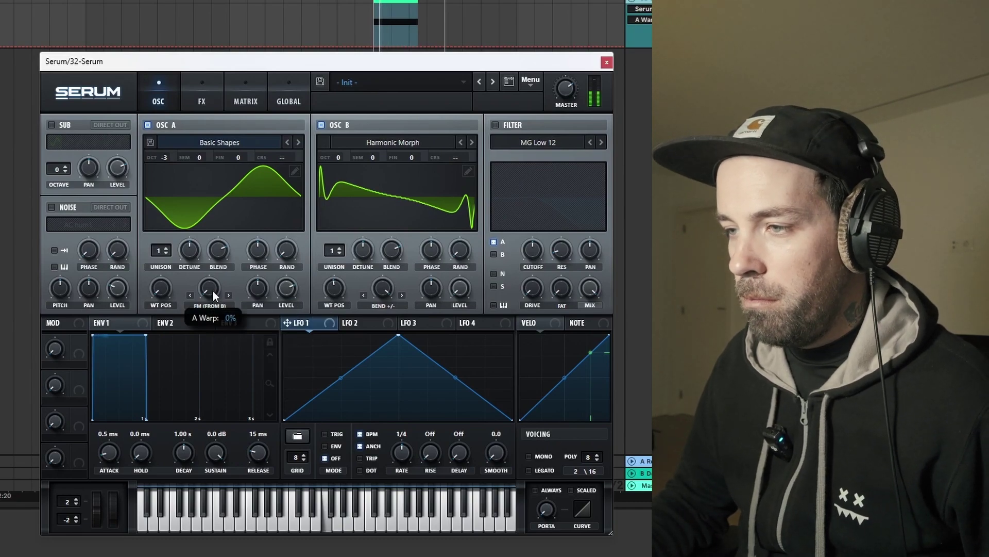
{"action": "left_click_drag", "start_coordinate": [214, 252], "coordinate": [212, 227]}
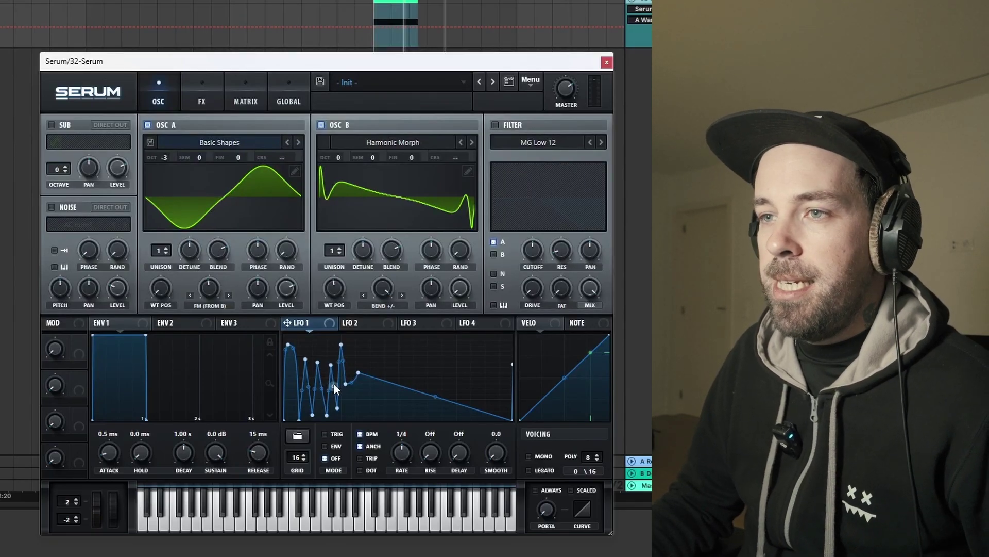
{"action": "left_click", "coordinate": [496, 125]}
- Switch the filter type to MG Low 24 and route LFO 1 to its cutoff
{"action": "left_click", "coordinate": [601, 143]}
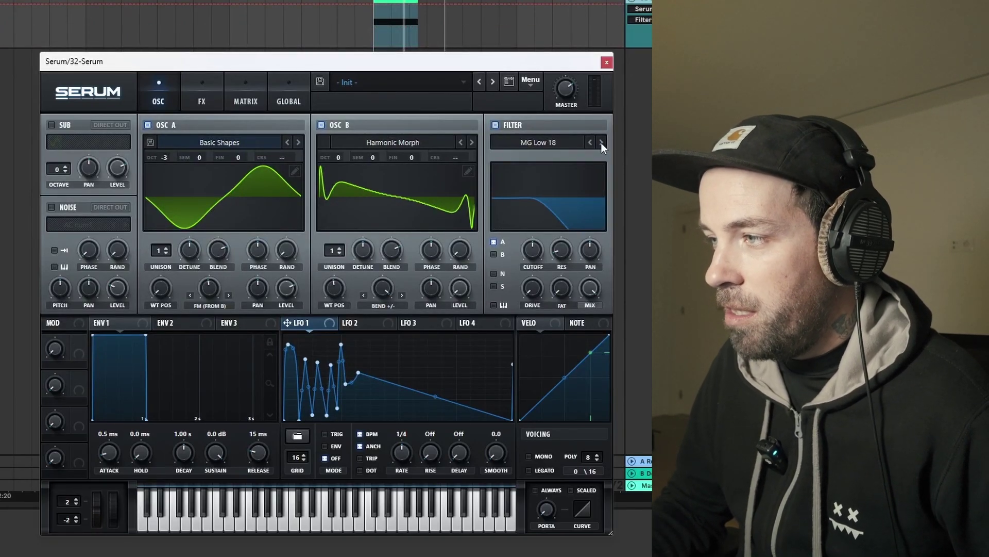
{"action": "left_click", "coordinate": [601, 143]}
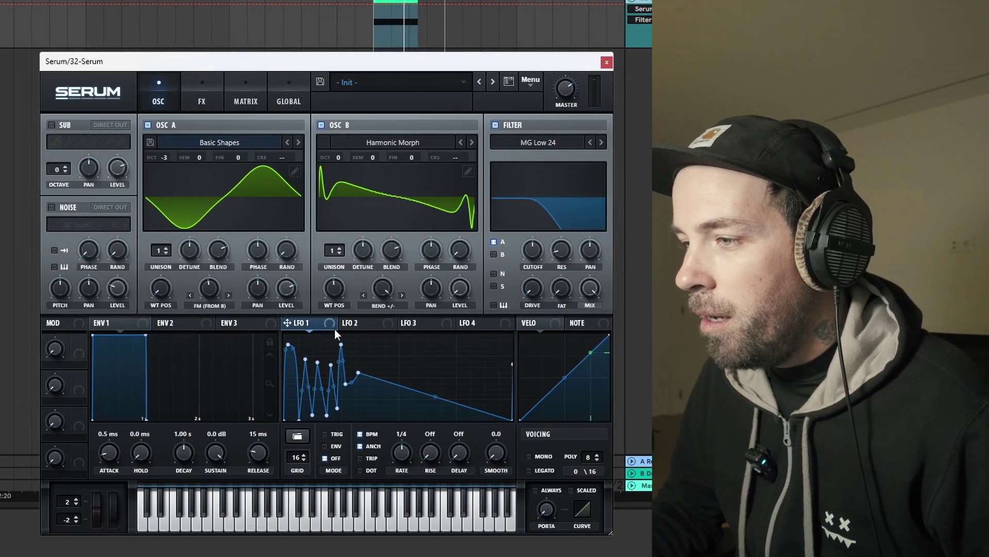
{"action": "left_click_drag", "start_coordinate": [320, 325], "coordinate": [534, 251]}
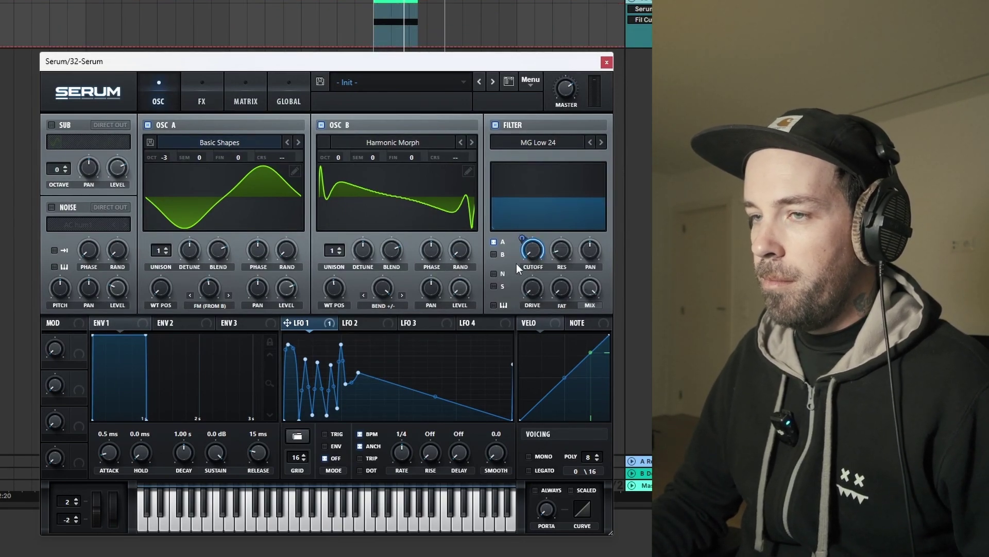
- Set LFO 1's cutoff depth to 64, use envelope mode, and slow its rate to 4 bar
{"action": "left_click_drag", "start_coordinate": [529, 241], "coordinate": [523, 260]}
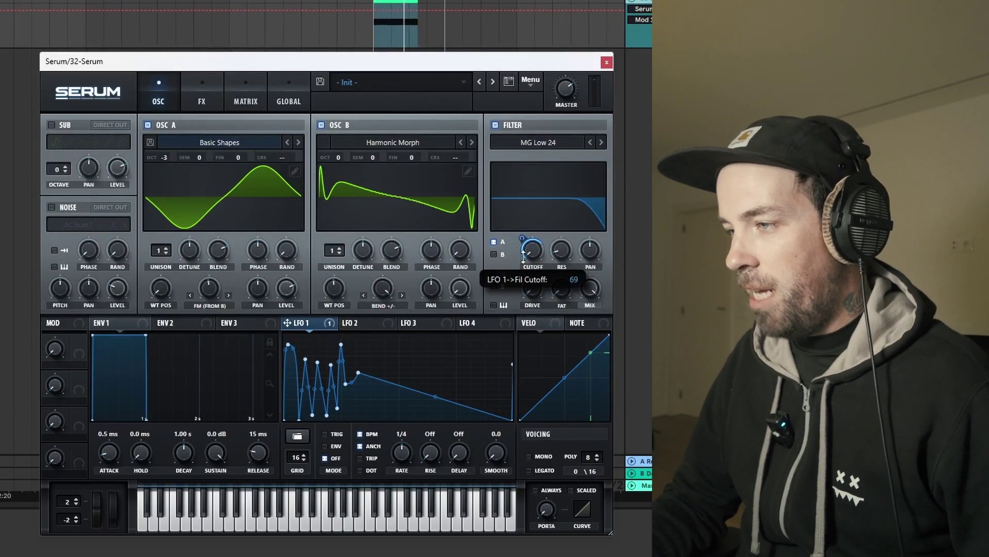
{"action": "left_click", "coordinate": [324, 446]}
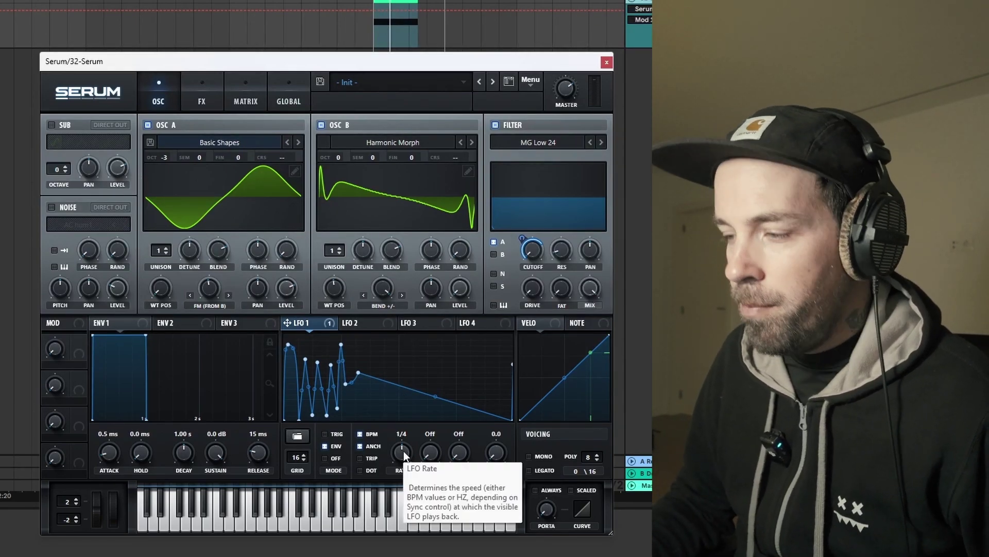
{"action": "left_click_drag", "start_coordinate": [403, 452], "coordinate": [403, 479]}
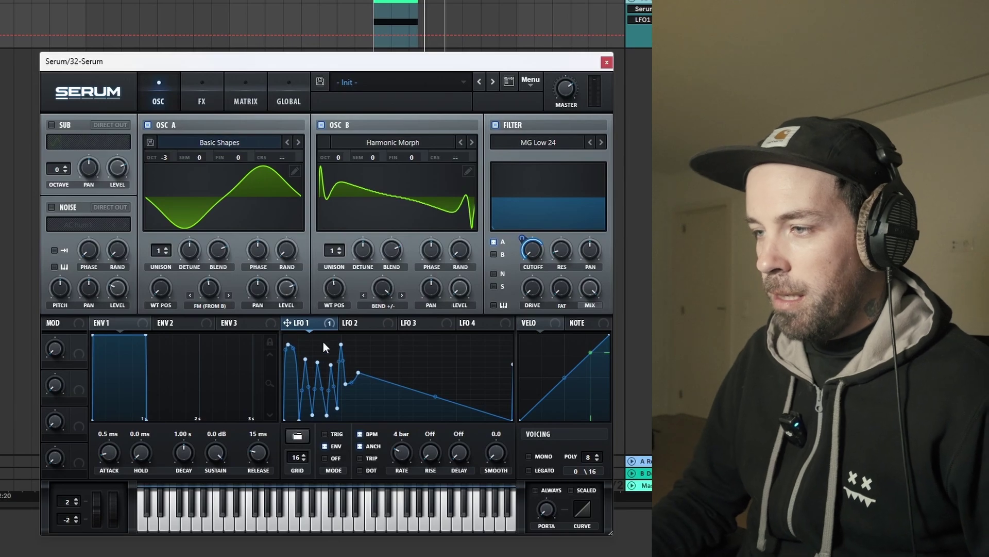
- Route LFO 1 to oscillator A's FM (FROM B) knob with a reduced modulation depth
{"action": "left_click_drag", "start_coordinate": [206, 290], "coordinate": [200, 310]}
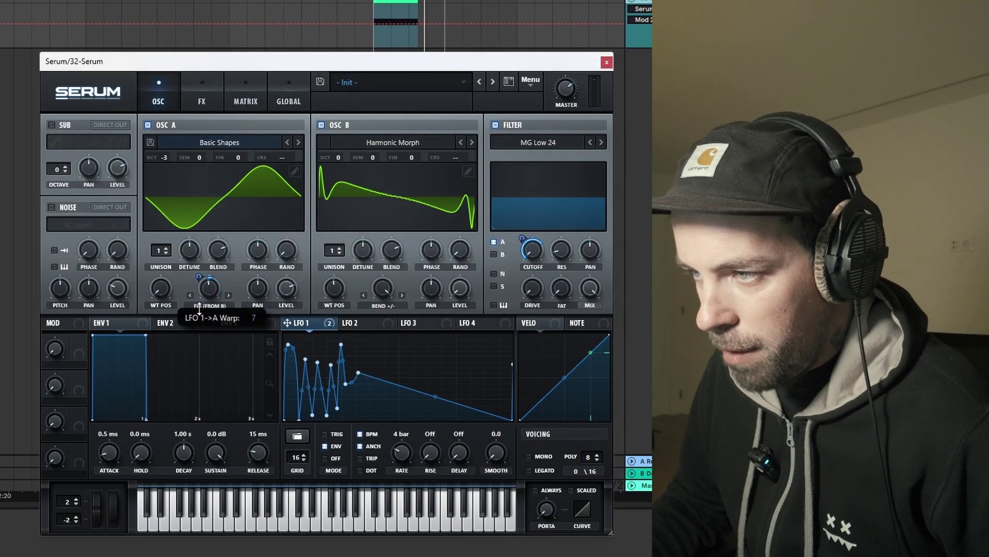
{"action": "left_click", "coordinate": [202, 279]}
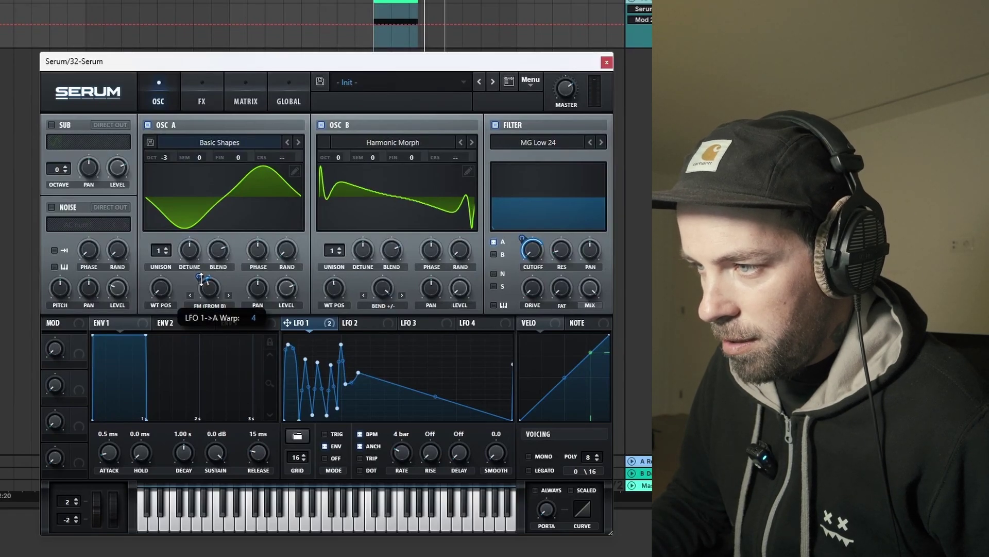
{"action": "left_click_drag", "start_coordinate": [202, 278], "coordinate": [202, 280]}
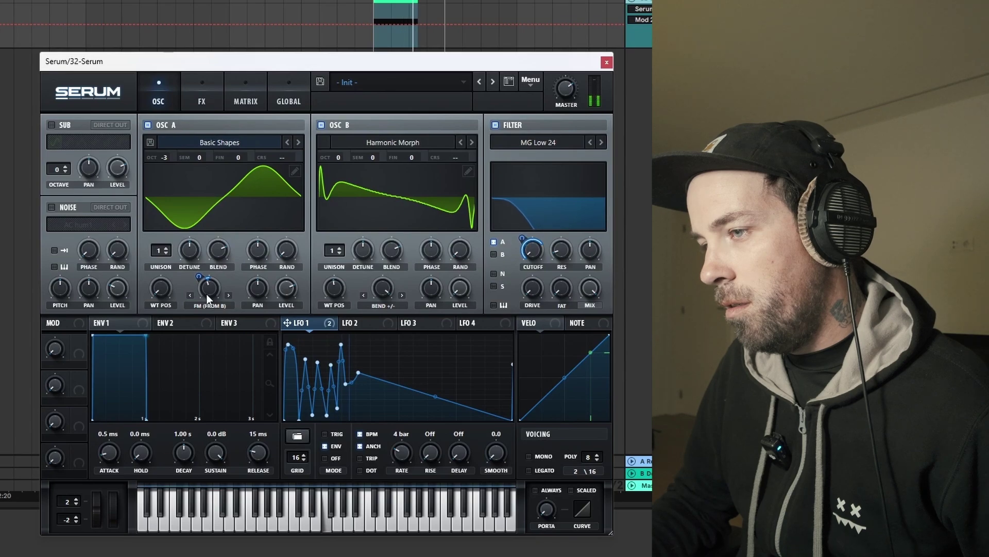
{"action": "left_click", "coordinate": [207, 290]}
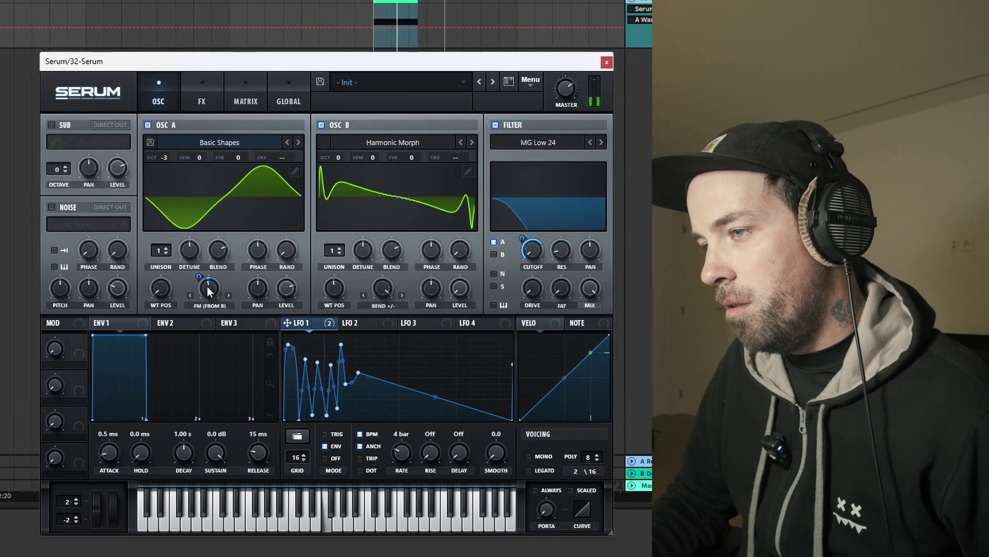
{"action": "left_click", "coordinate": [199, 278]}
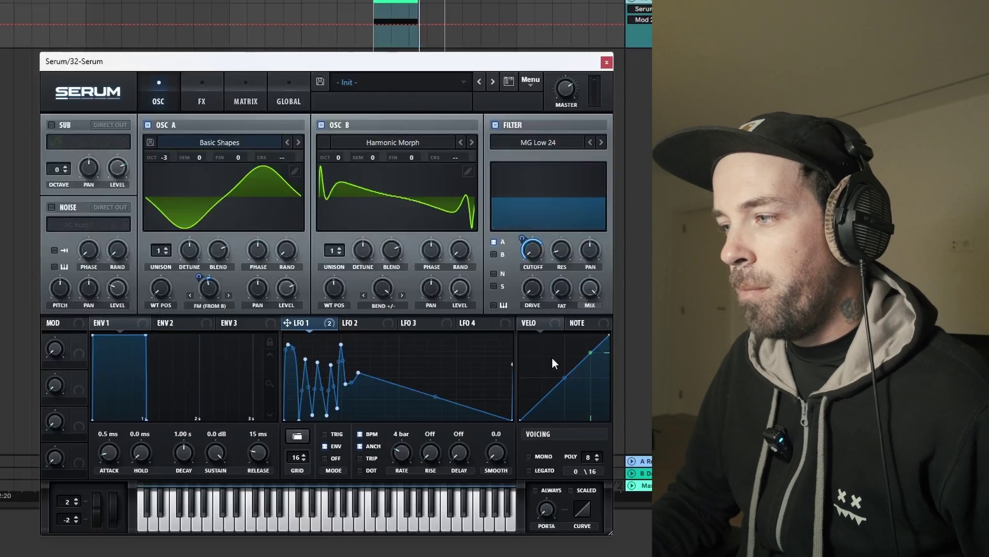
- Raise the filter's Fat to 57%, turn up its Drive, and audition the bass
{"action": "left_click", "coordinate": [562, 287]}
{"action": "left_click_drag", "start_coordinate": [564, 276], "coordinate": [562, 196]}
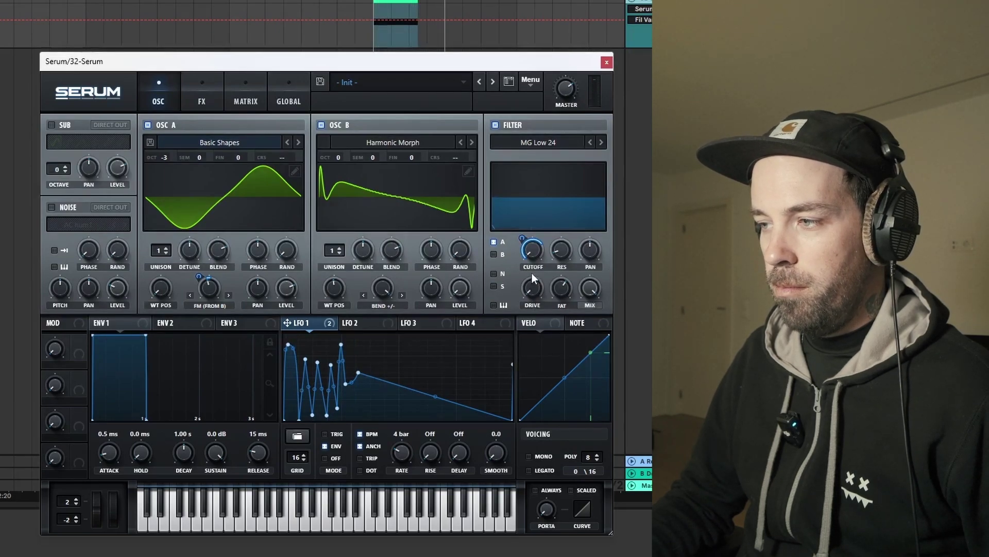
{"action": "left_click_drag", "start_coordinate": [534, 289], "coordinate": [530, 264]}
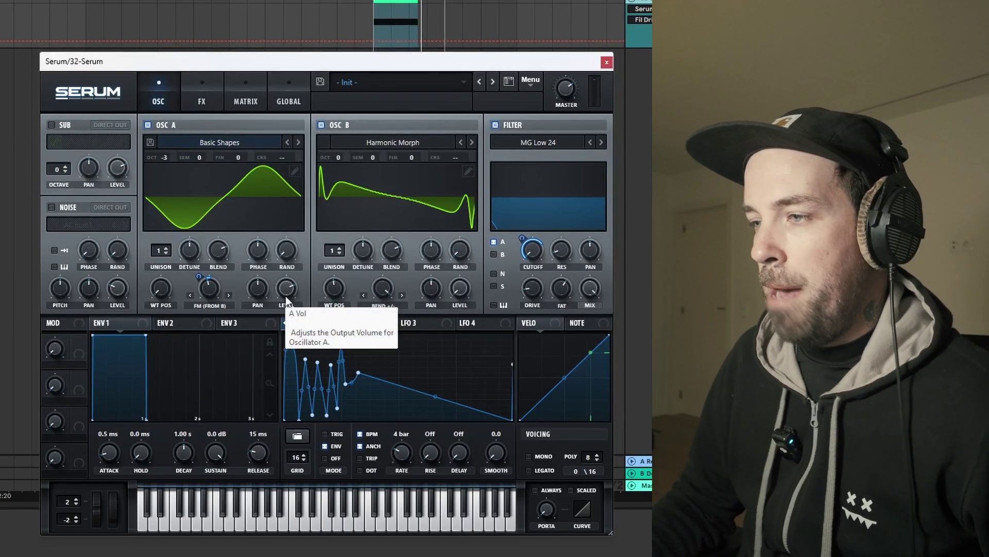
{"action": "left_click", "coordinate": [286, 296]}
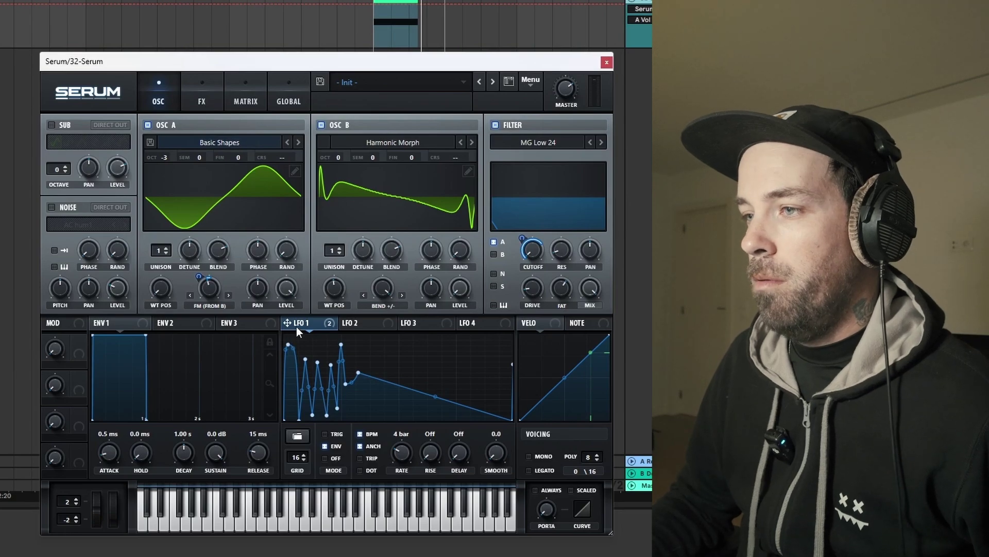
{"action": "key", "text": "space"}
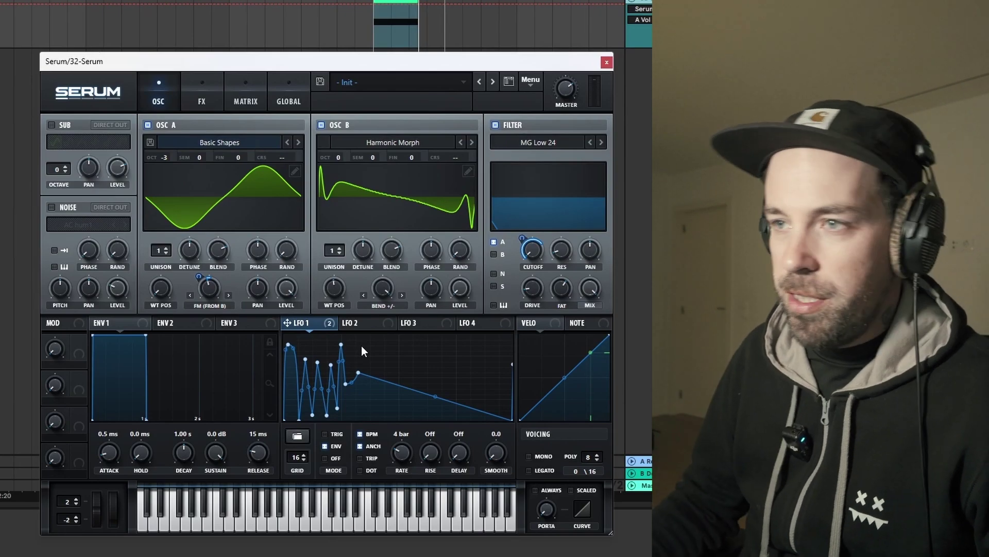
{"action": "left_click", "coordinate": [202, 98]}
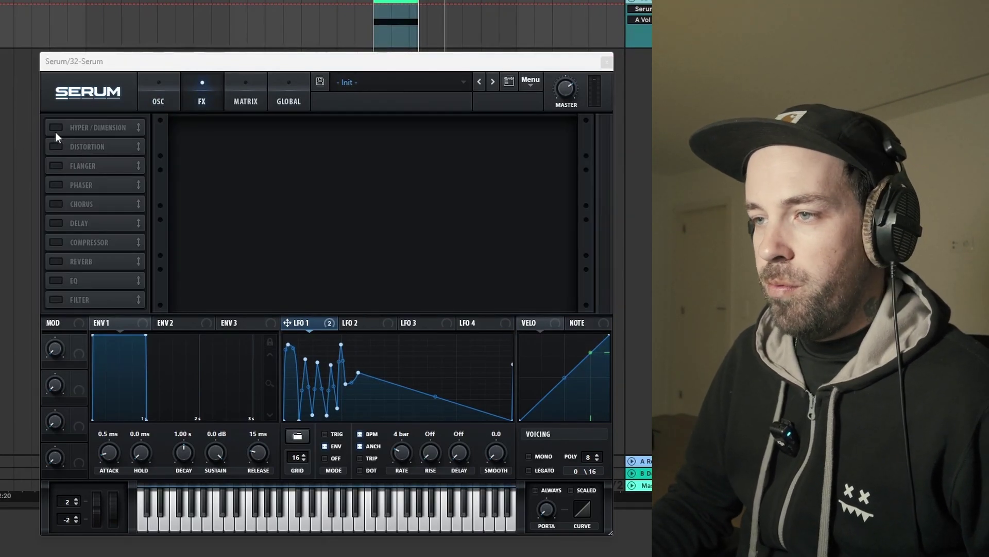
- Turn on Hyper/Dimension with Dimension size at 4% and mix at 7%, and audition it
{"action": "left_click", "coordinate": [56, 129]}
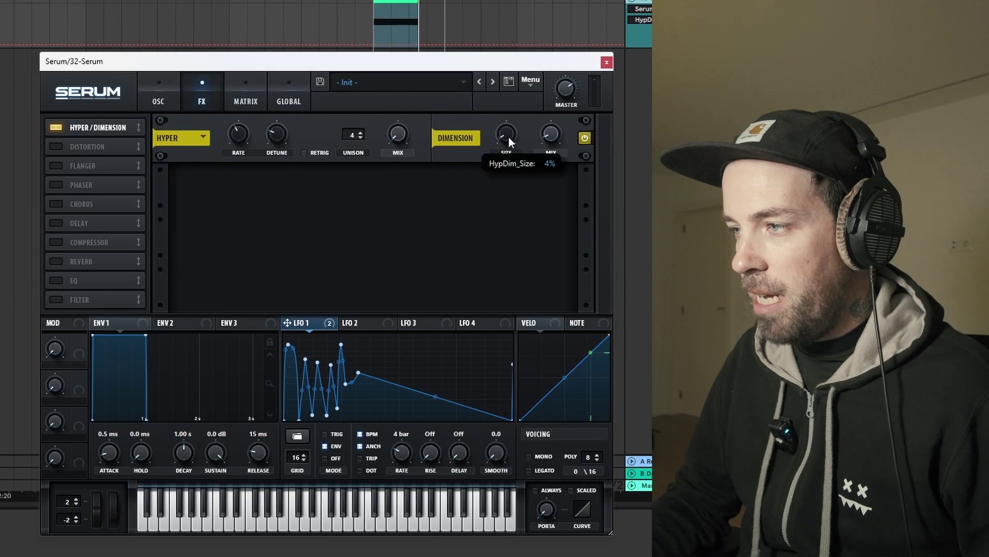
{"action": "key", "text": "space"}
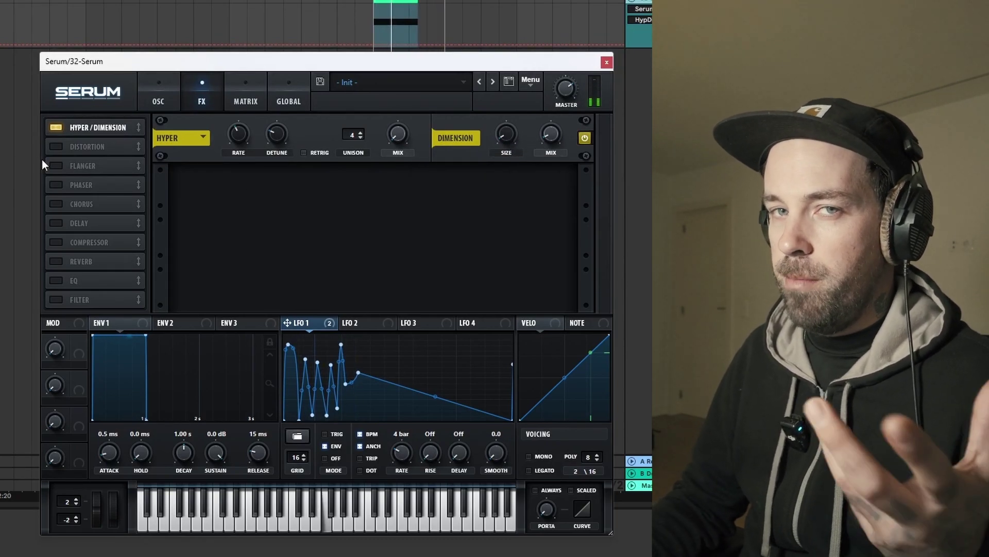
- Enable the Tube Distortion effect with its drive turned up high
{"action": "left_click", "coordinate": [55, 147]}
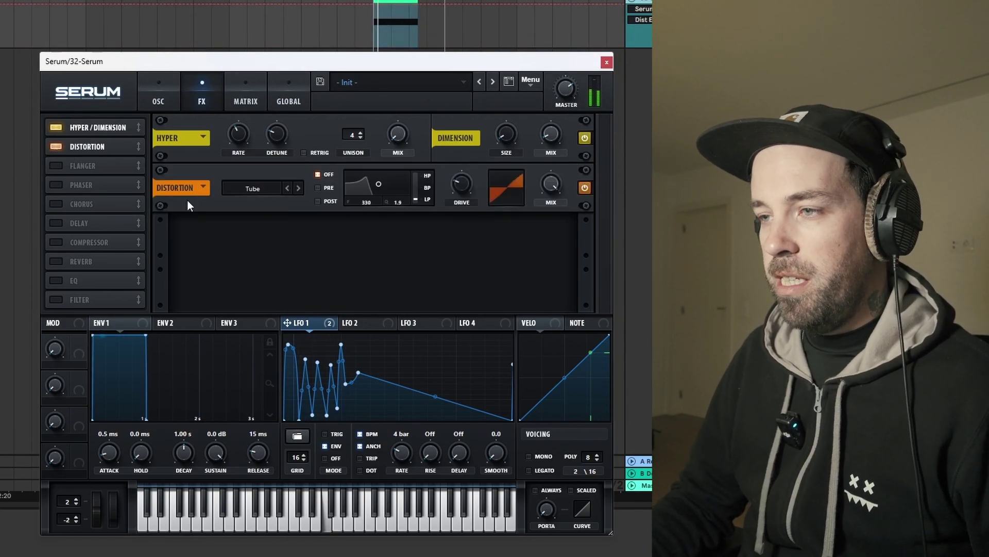
{"action": "left_click_drag", "start_coordinate": [473, 201], "coordinate": [475, 95]}
{"action": "mouse_move", "coordinate": [457, 194]}
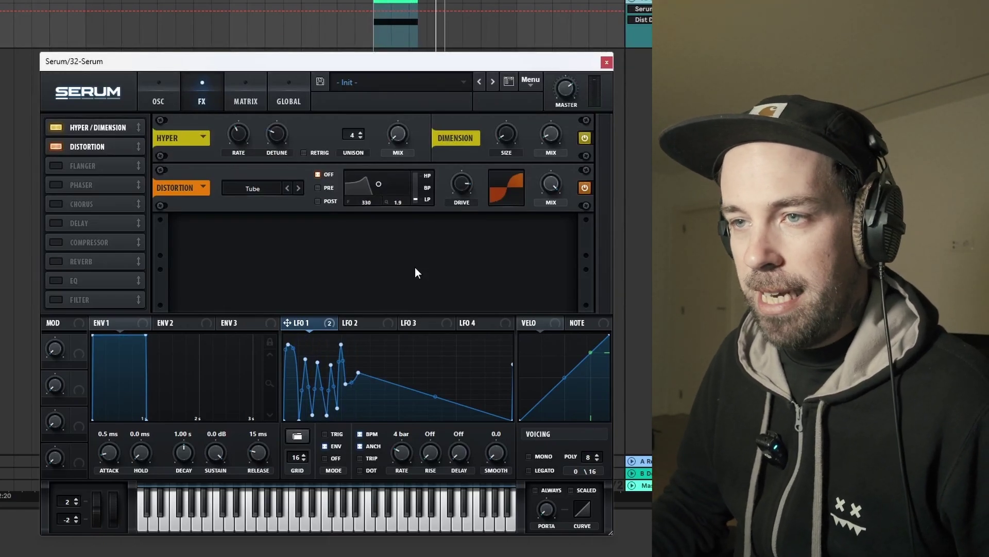
- Enable Chorus in the third slot with an HPF filter and mix lowered to 25%
{"action": "left_click", "coordinate": [56, 204]}
{"action": "left_click_drag", "start_coordinate": [100, 204], "coordinate": [100, 162]}
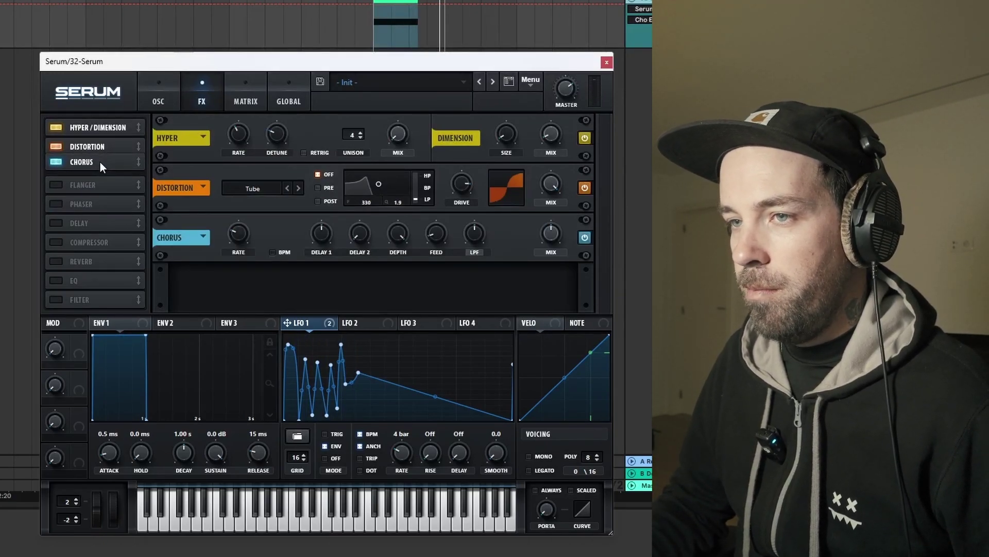
{"action": "left_click", "coordinate": [473, 252]}
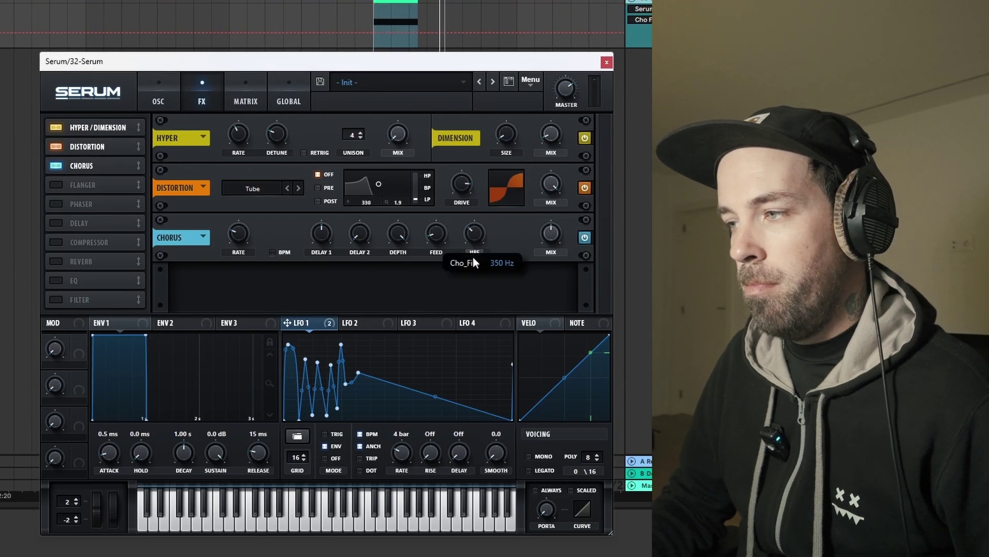
{"action": "left_click_drag", "start_coordinate": [551, 232], "coordinate": [548, 269]}
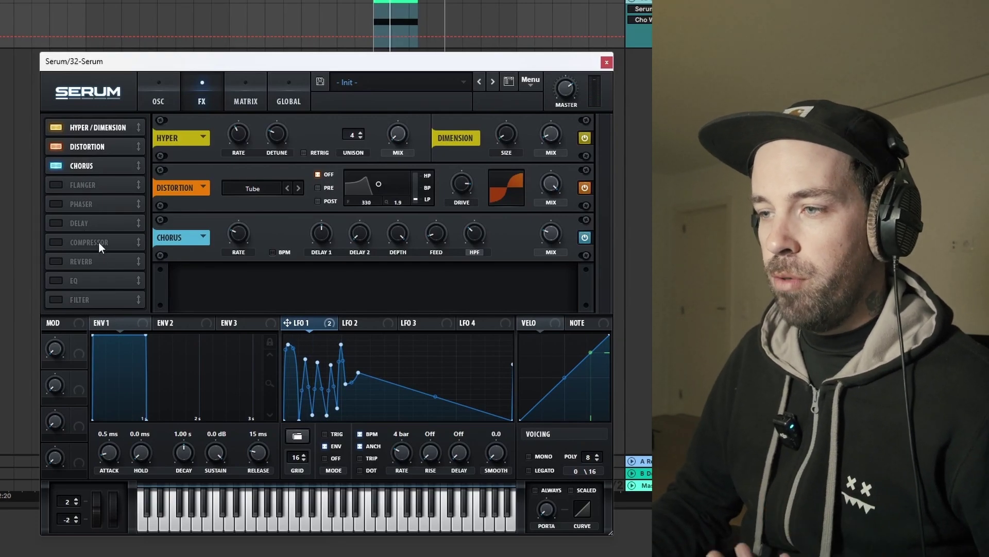
- Add an EQ with a narrow high-band peak notch, and raise master volume to about -4.8 dB
{"action": "left_click", "coordinate": [57, 282]}
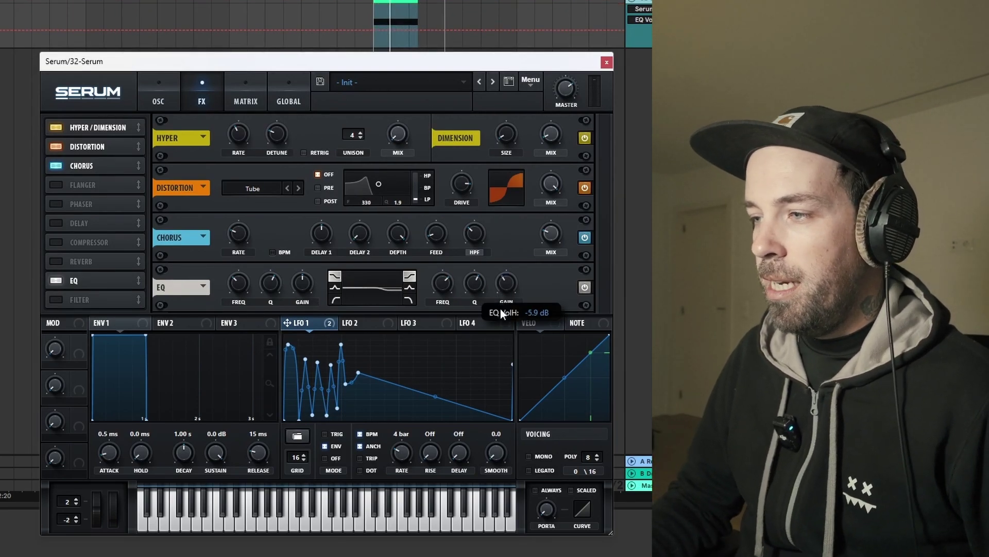
{"action": "left_click", "coordinate": [409, 287]}
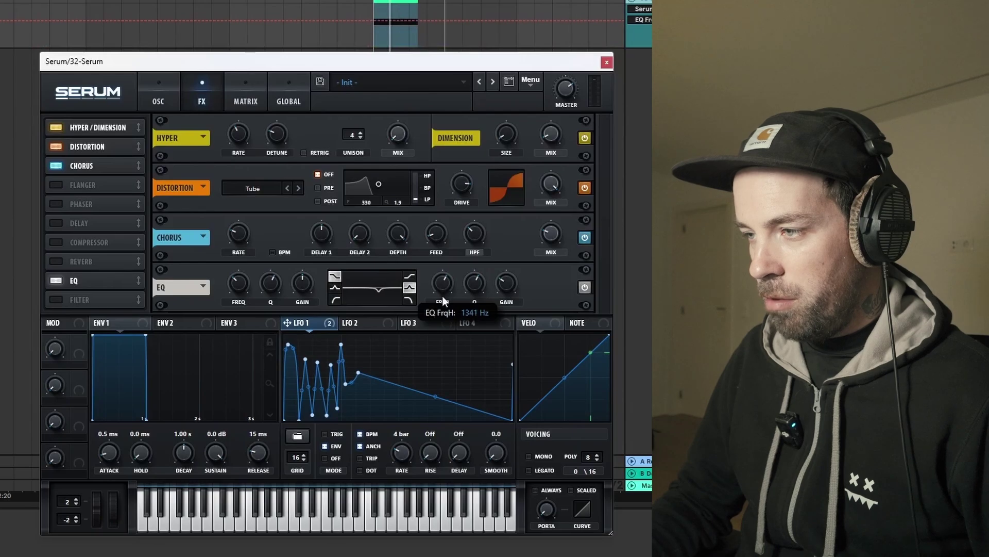
{"action": "left_click_drag", "start_coordinate": [438, 320], "coordinate": [437, 310]}
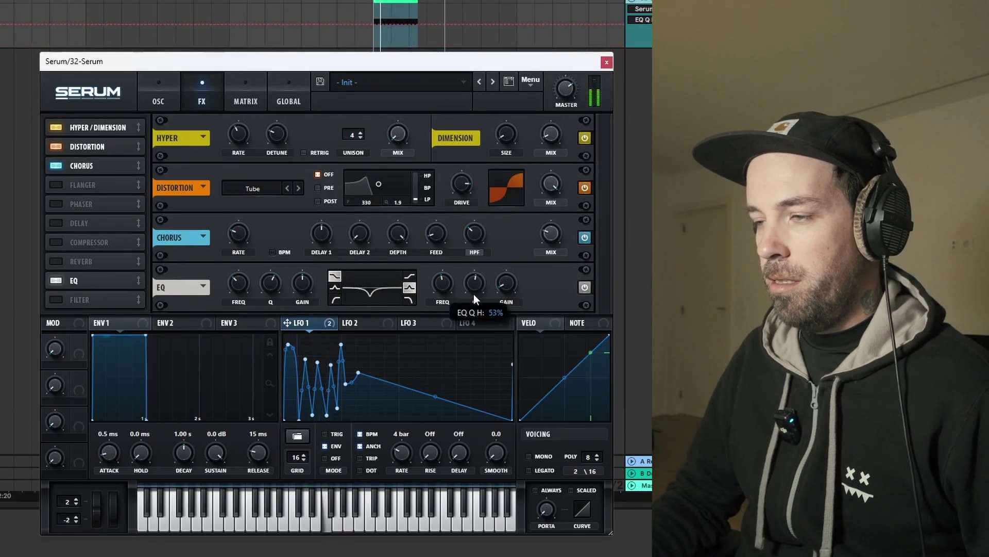
{"action": "left_click_drag", "start_coordinate": [474, 294], "coordinate": [475, 283]}
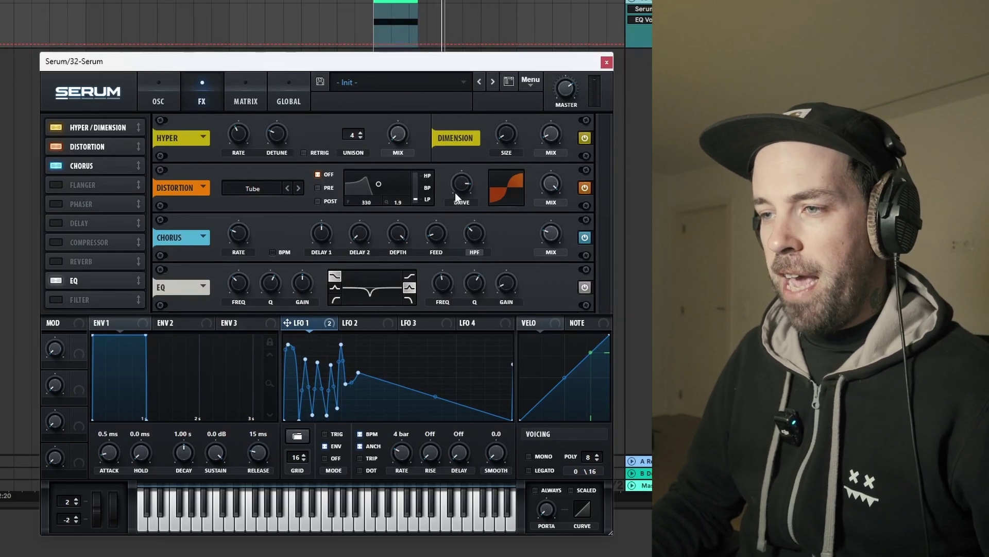
{"action": "mouse_move", "coordinate": [573, 92]}
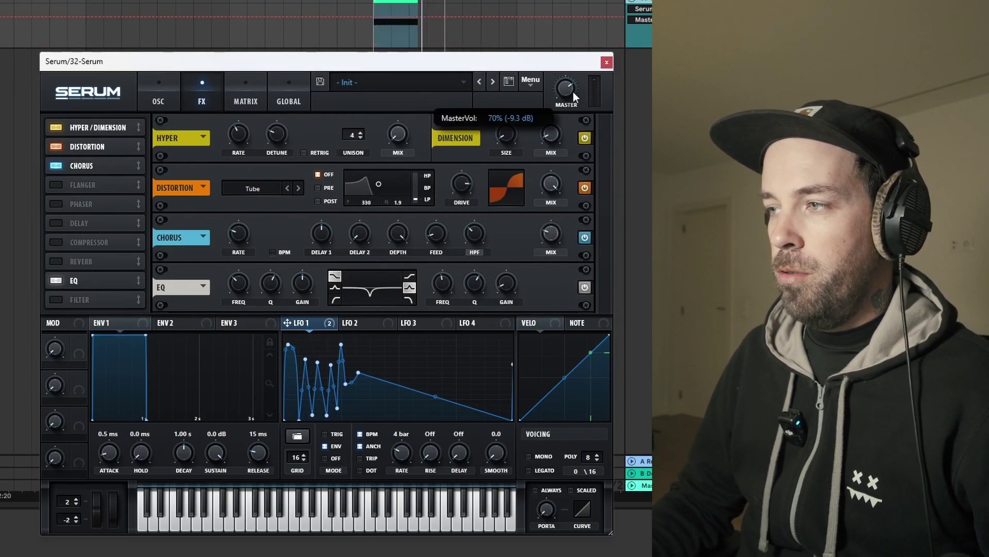
{"action": "left_click_drag", "start_coordinate": [570, 78], "coordinate": [569, 69]}
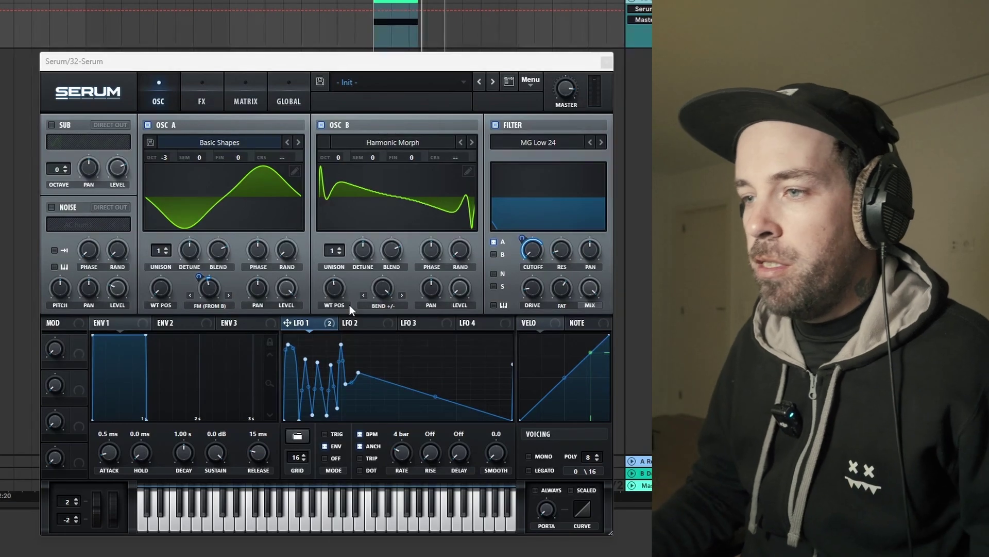
- Turn on the noise oscillator with the BrightWhite sample
{"action": "left_click", "coordinate": [52, 207]}
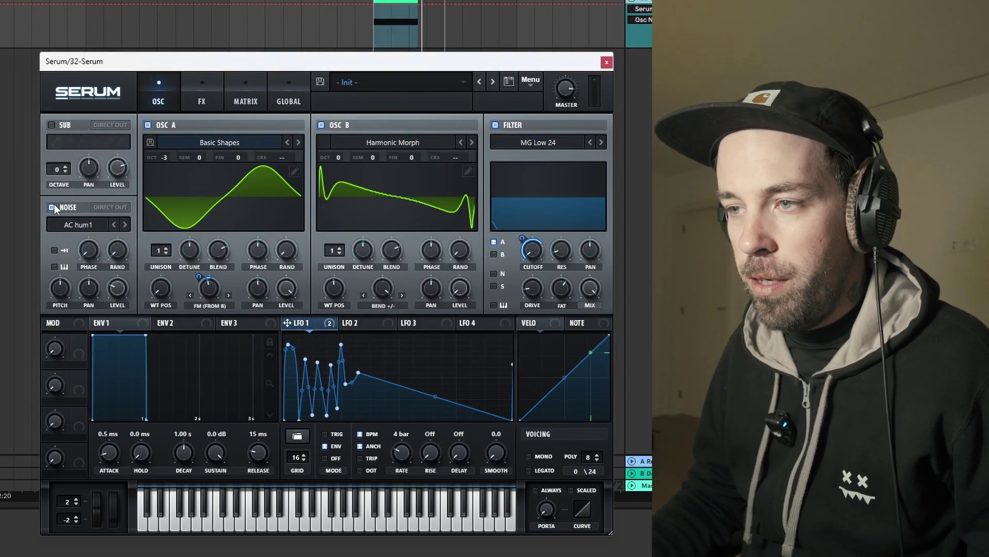
{"action": "left_click", "coordinate": [65, 230]}
{"action": "mouse_move", "coordinate": [77, 241]}
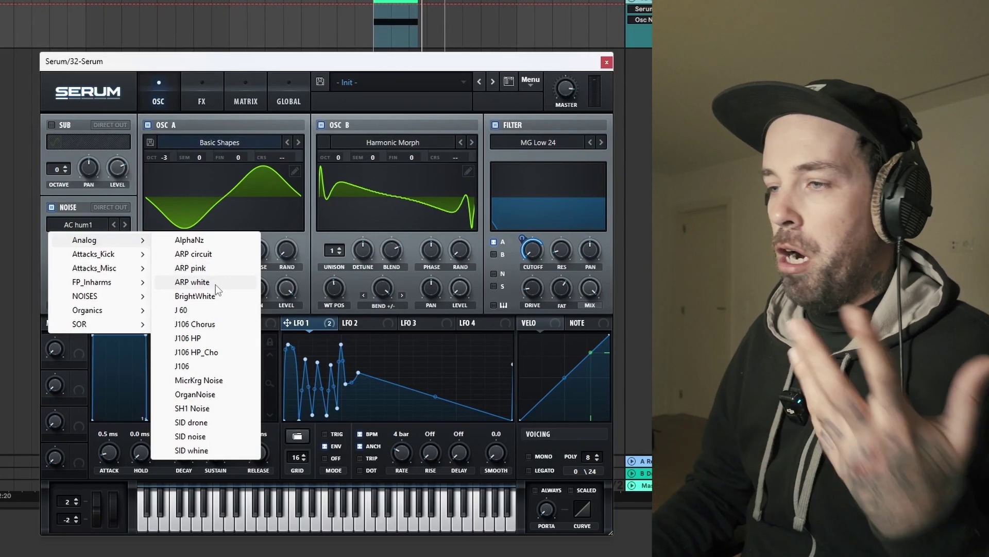
{"action": "left_click", "coordinate": [216, 295]}
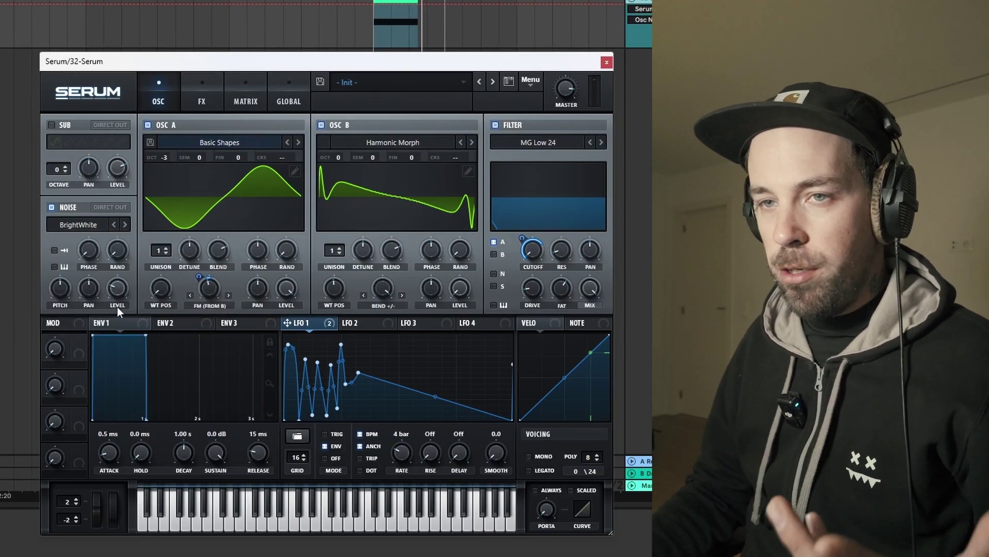
- Play the bass and set the noise level to about 19%
{"action": "mouse_move", "coordinate": [120, 302]}
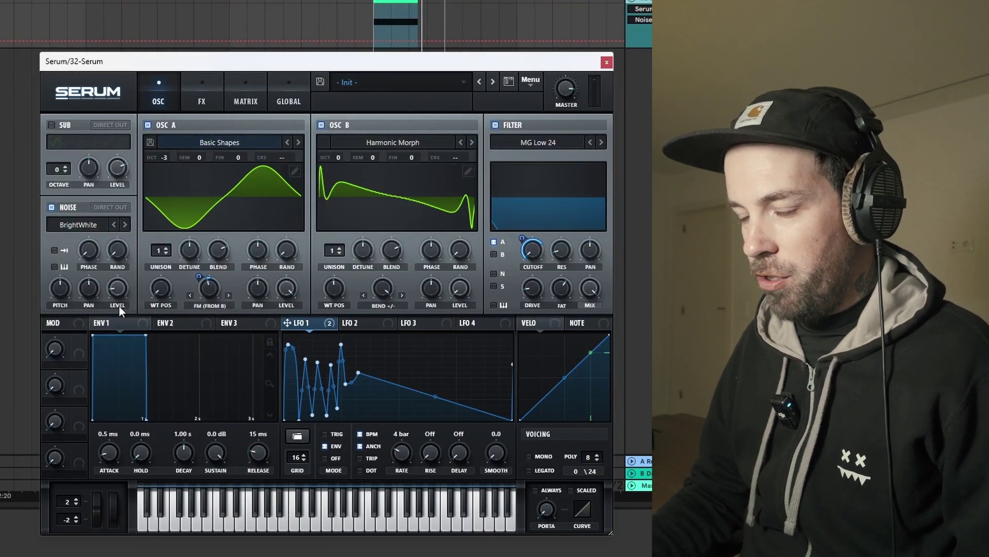
{"action": "key", "text": "space"}
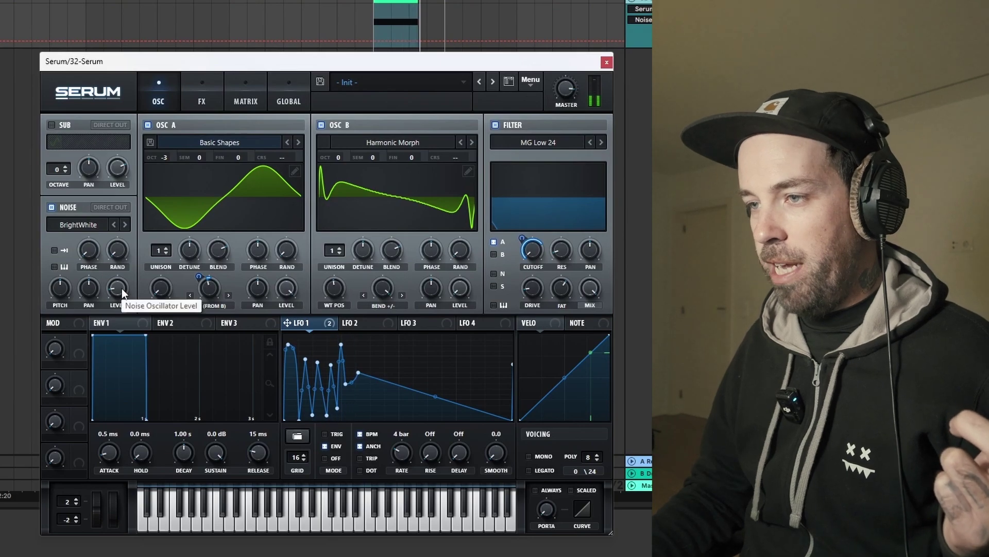
{"action": "left_click_drag", "start_coordinate": [122, 289], "coordinate": [124, 282]}
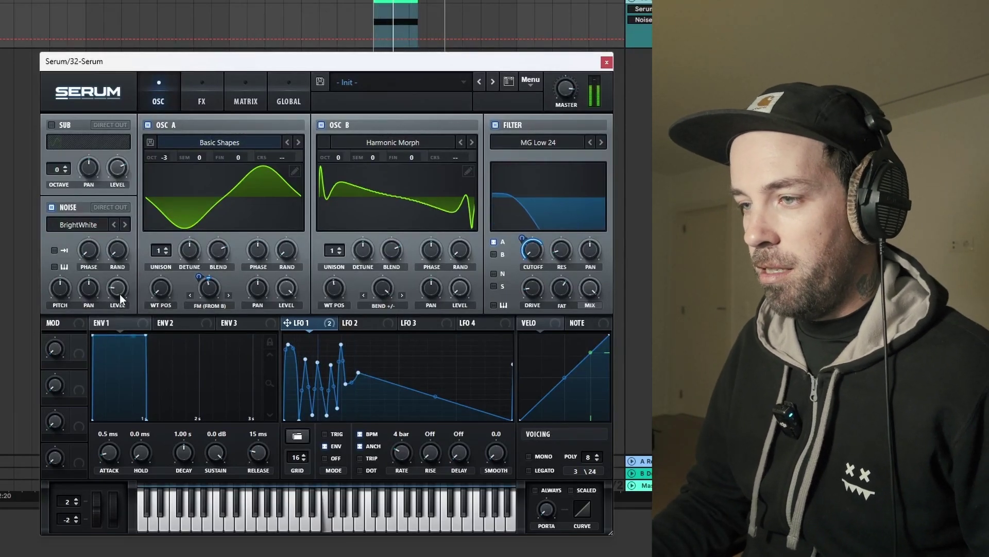
{"action": "mouse_move", "coordinate": [119, 294]}
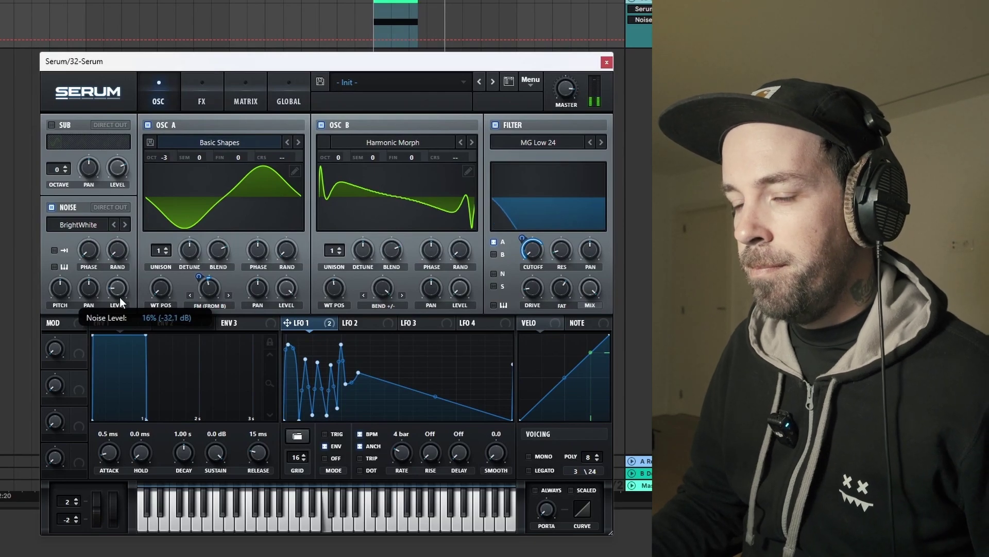
{"action": "left_click_drag", "start_coordinate": [120, 296], "coordinate": [119, 291]}
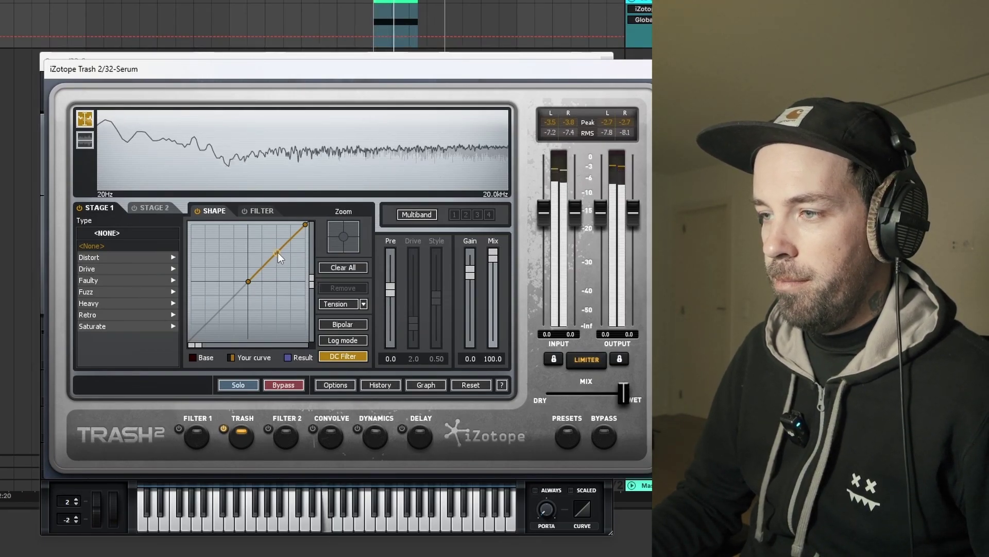
- Bend Trash 2's stage 1 shape curve upward into a rounded saturation curve and fine-tune its height
{"action": "left_click_drag", "start_coordinate": [277, 252], "coordinate": [278, 240]}
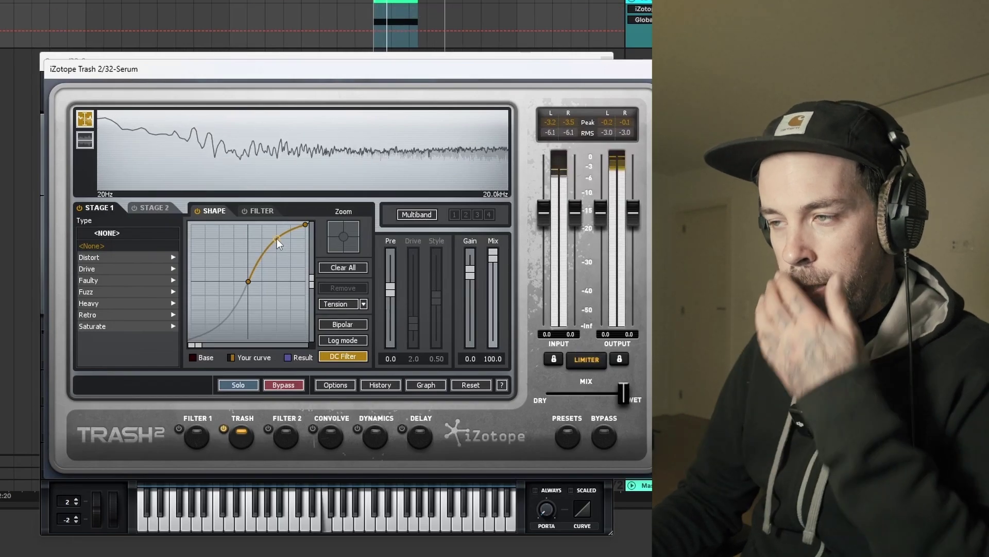
{"action": "left_click_drag", "start_coordinate": [277, 239], "coordinate": [277, 241]}
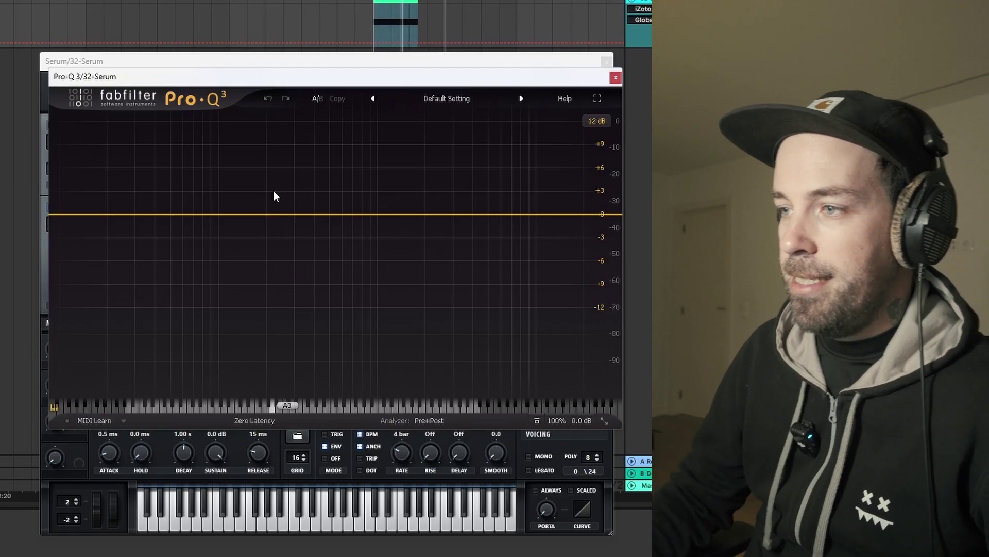
- With the bass playing, add a Pro-Q 3 bell cut of about -11.75 dB at 530 Hz with Q 1.8
{"action": "key", "text": "space"}
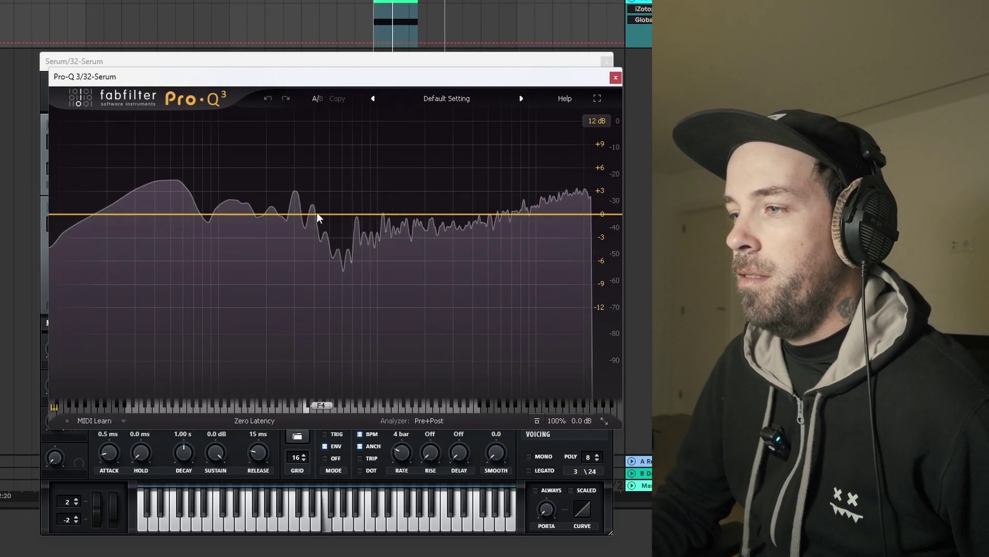
{"action": "left_click_drag", "start_coordinate": [331, 214], "coordinate": [331, 280]}
{"action": "scroll", "coordinate": [330, 280], "scroll_direction": "up", "scroll_amount": 5}
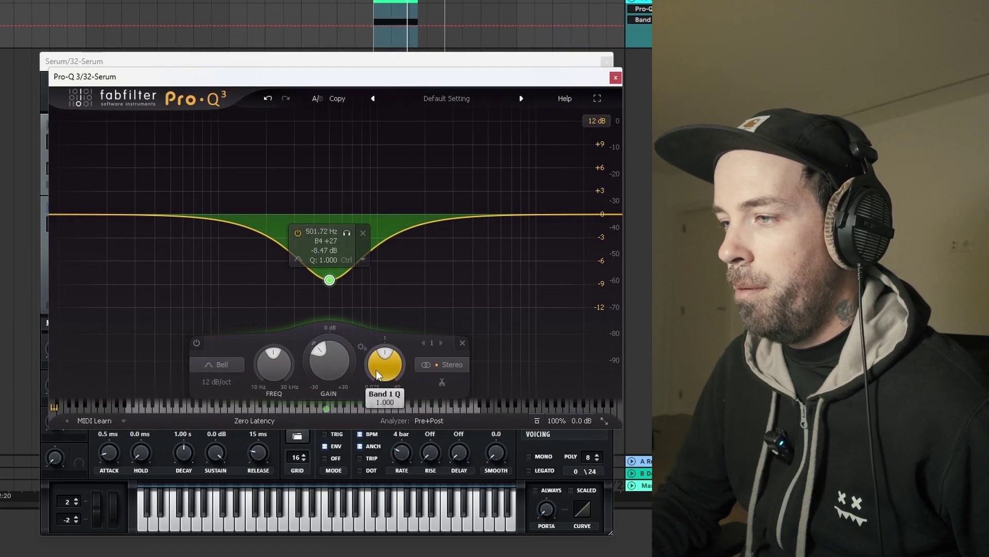
{"action": "left_click_drag", "start_coordinate": [329, 280], "coordinate": [335, 307]}
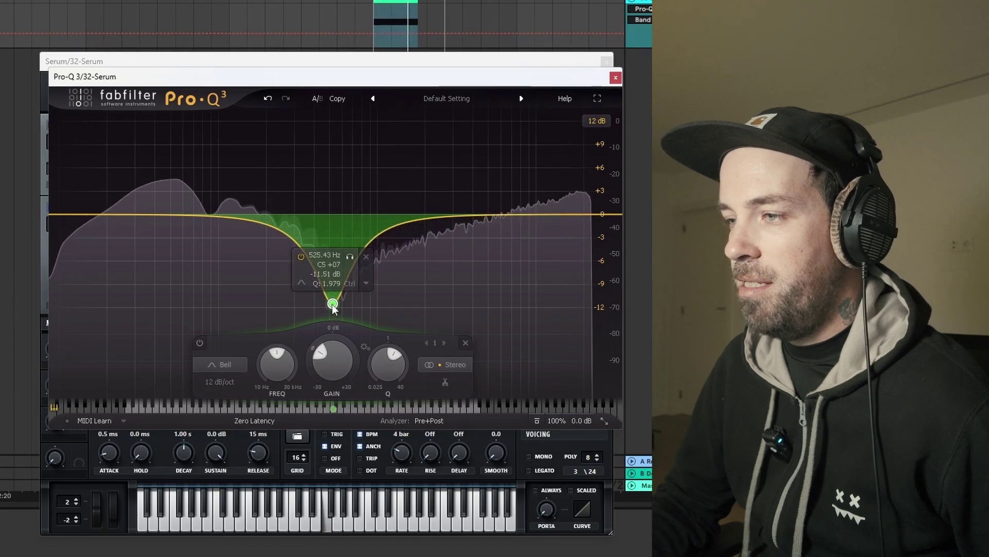
{"action": "left_click_drag", "start_coordinate": [384, 364], "coordinate": [396, 340]}
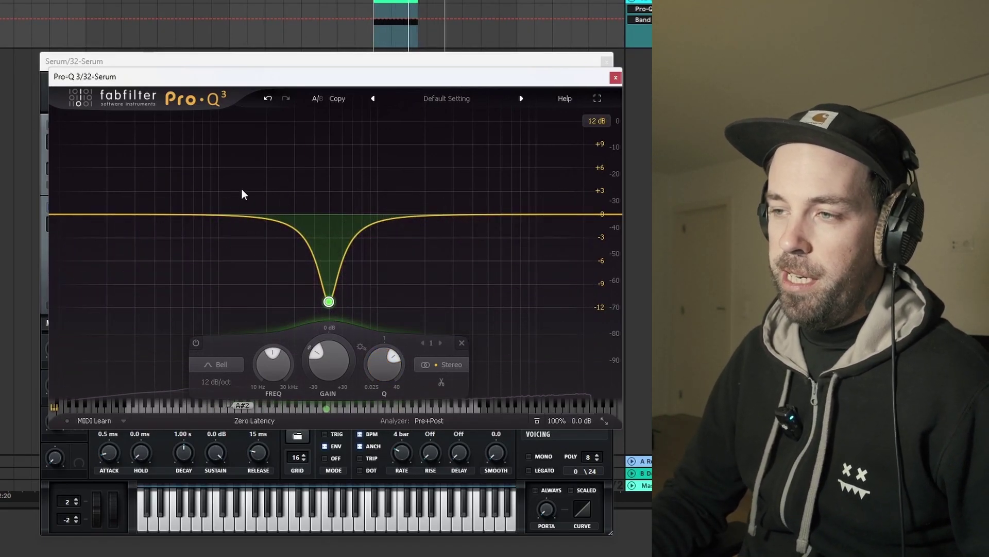
- Add a dynamic bell cut near 125 Hz resting around -1.32 dB, then play the bass to hear it
{"action": "left_click_drag", "start_coordinate": [245, 217], "coordinate": [243, 233]}
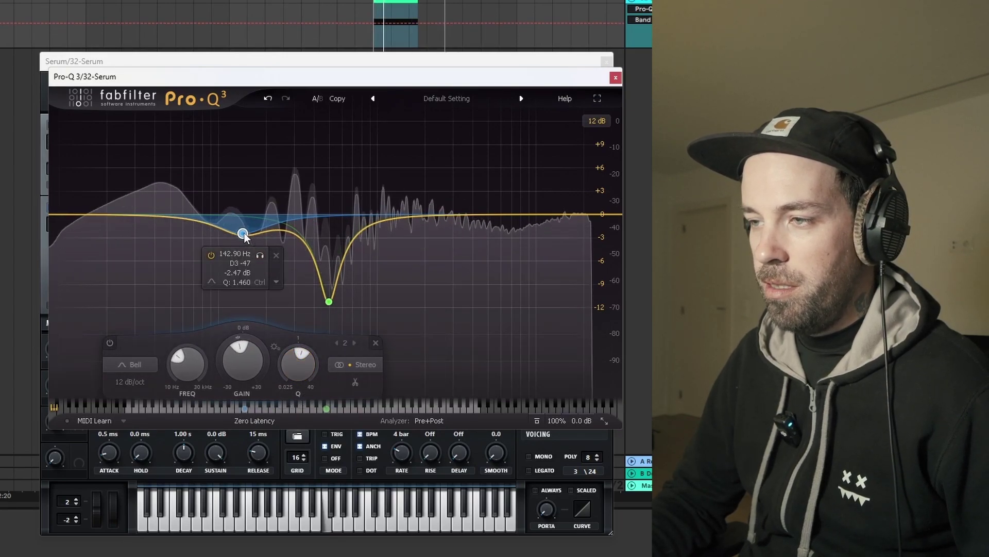
{"action": "left_click_drag", "start_coordinate": [242, 233], "coordinate": [235, 253]}
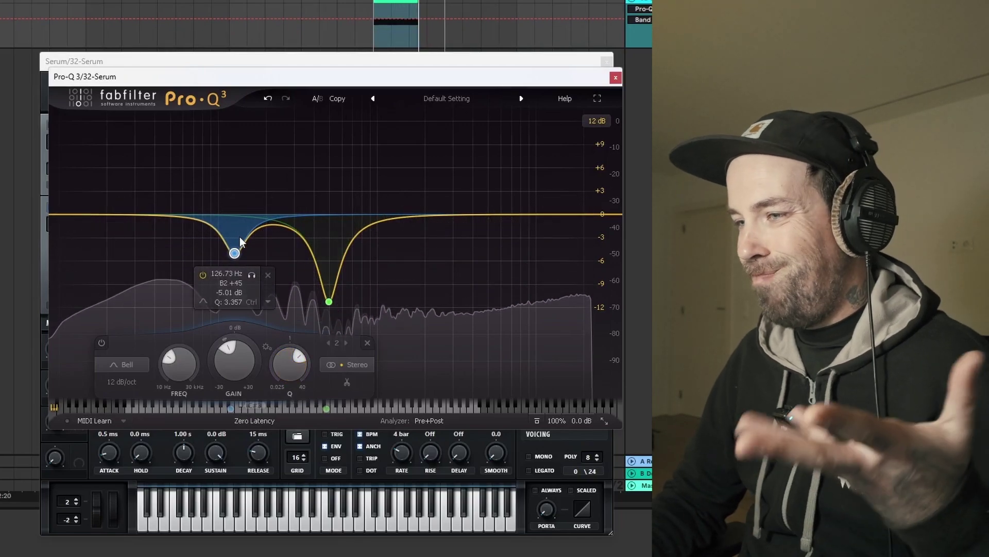
{"action": "mouse_move", "coordinate": [247, 275]}
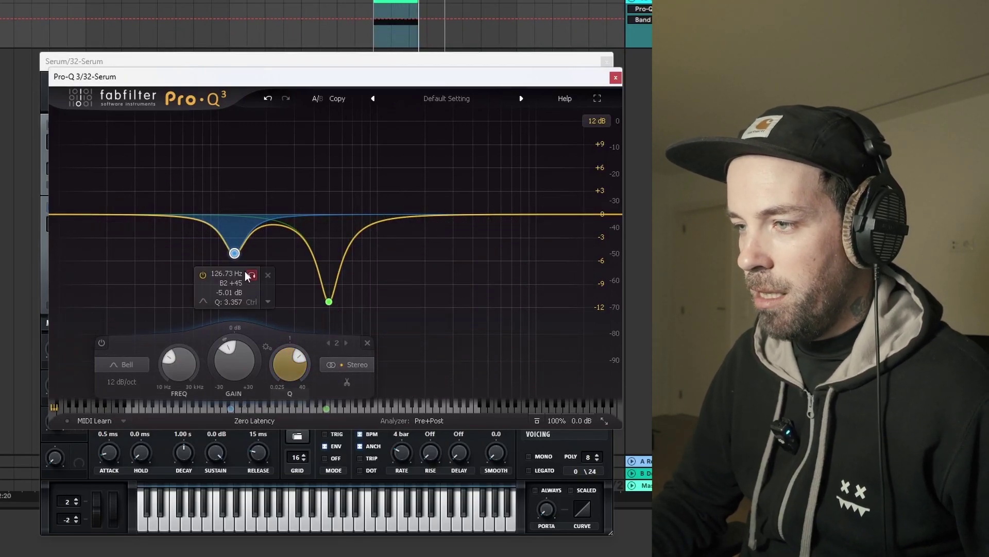
{"action": "left_click", "coordinate": [267, 302]}
{"action": "left_click", "coordinate": [288, 342]}
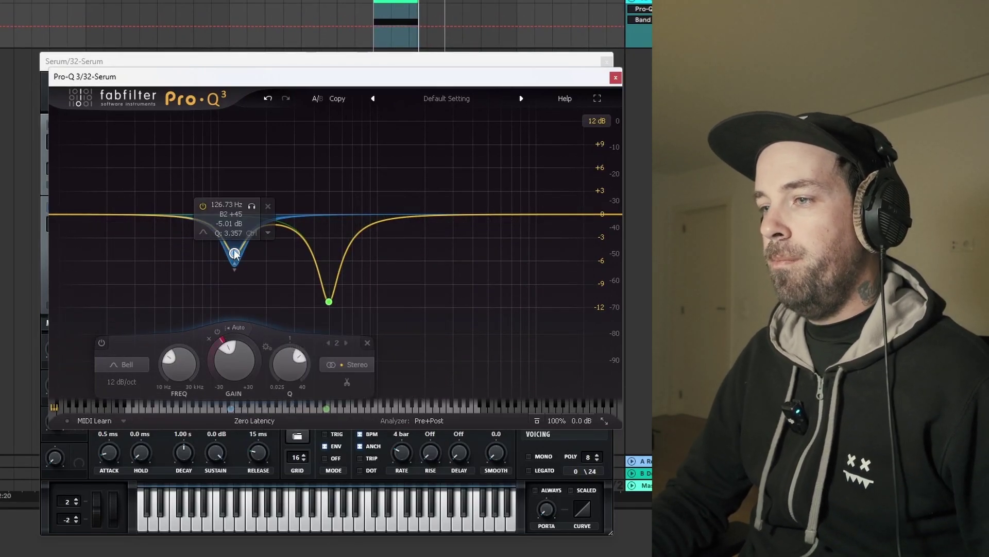
{"action": "left_click_drag", "start_coordinate": [235, 253], "coordinate": [233, 230]}
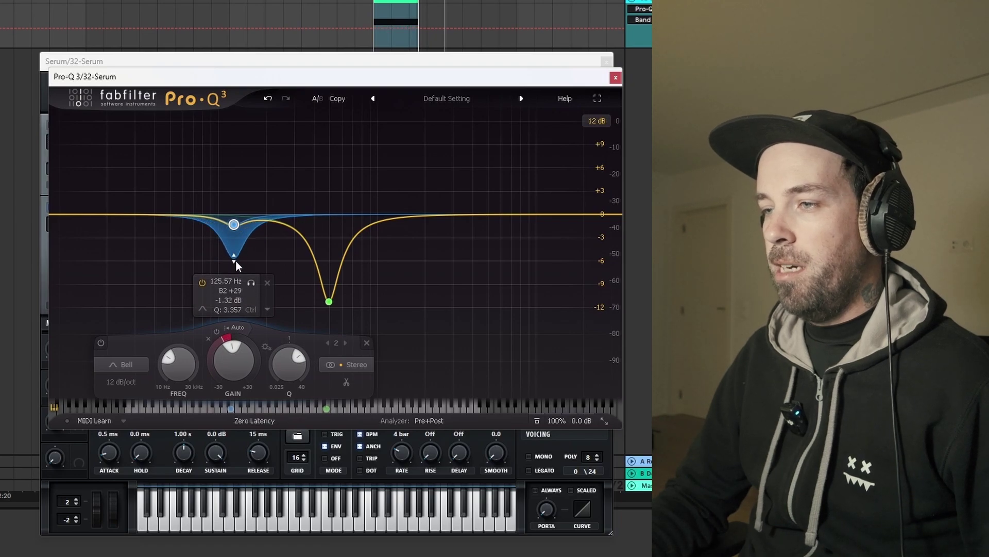
{"action": "key", "text": "space"}
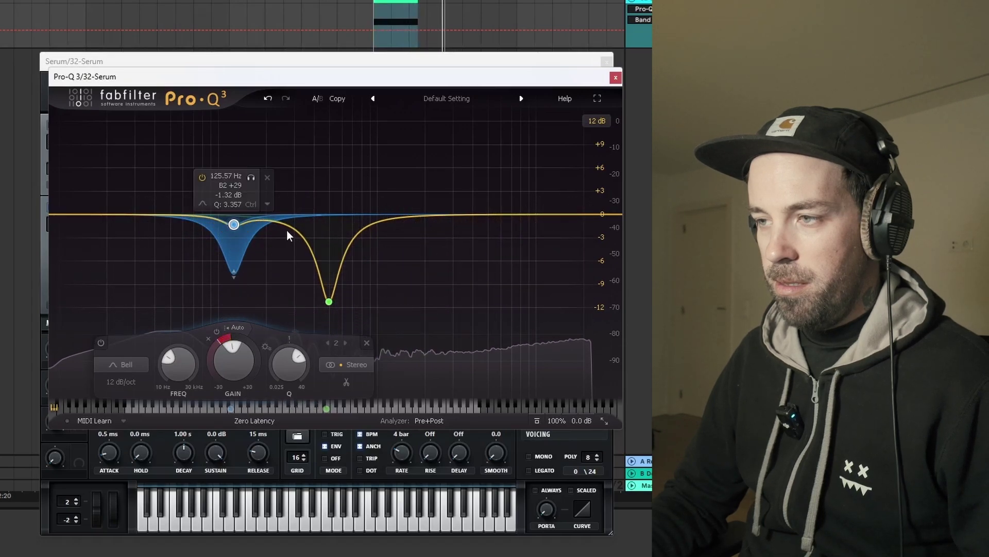
{"action": "key", "text": "space"}
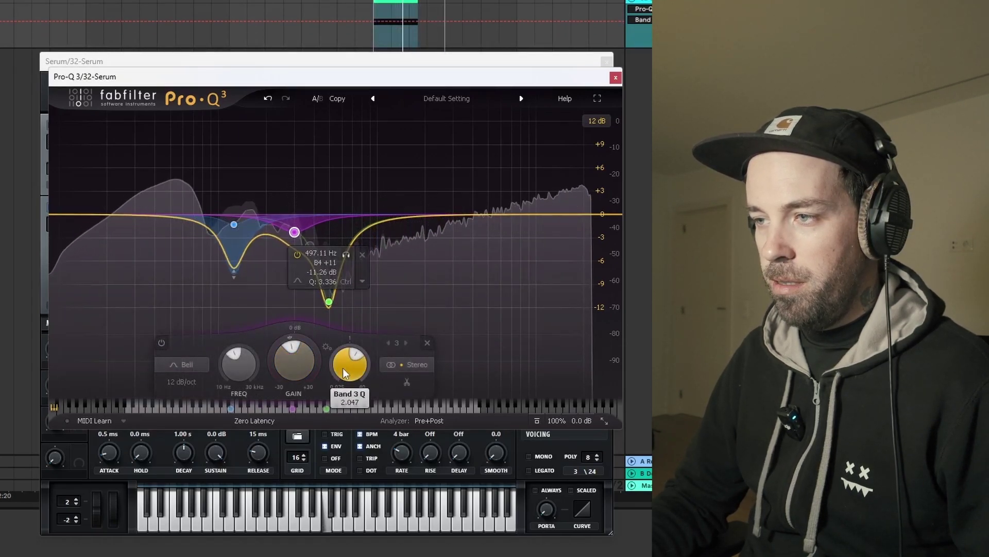
- Make both the 530 Hz notch band and the purple 497 Hz bell band dynamic
{"action": "left_click", "coordinate": [363, 282]}
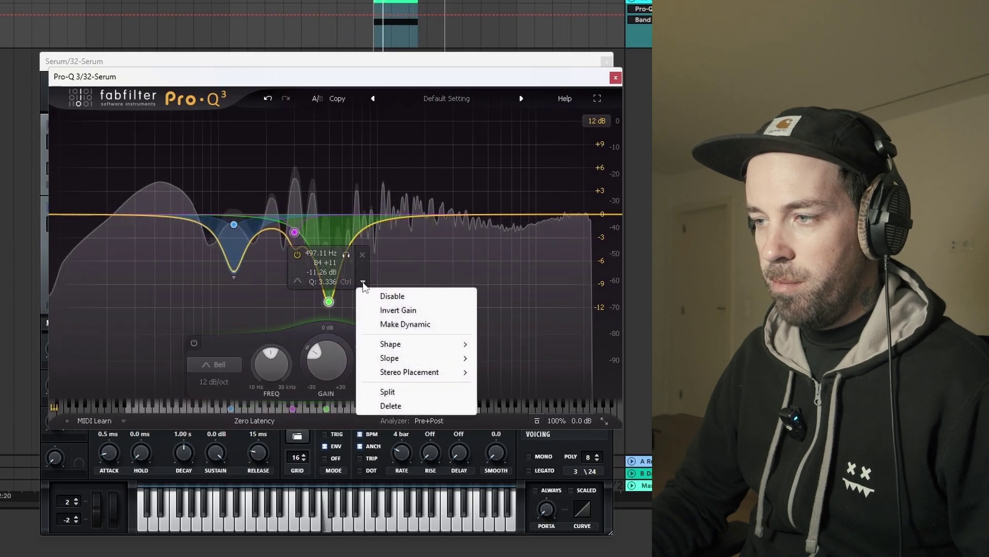
{"action": "left_click", "coordinate": [396, 325]}
{"action": "left_click", "coordinate": [294, 231]}
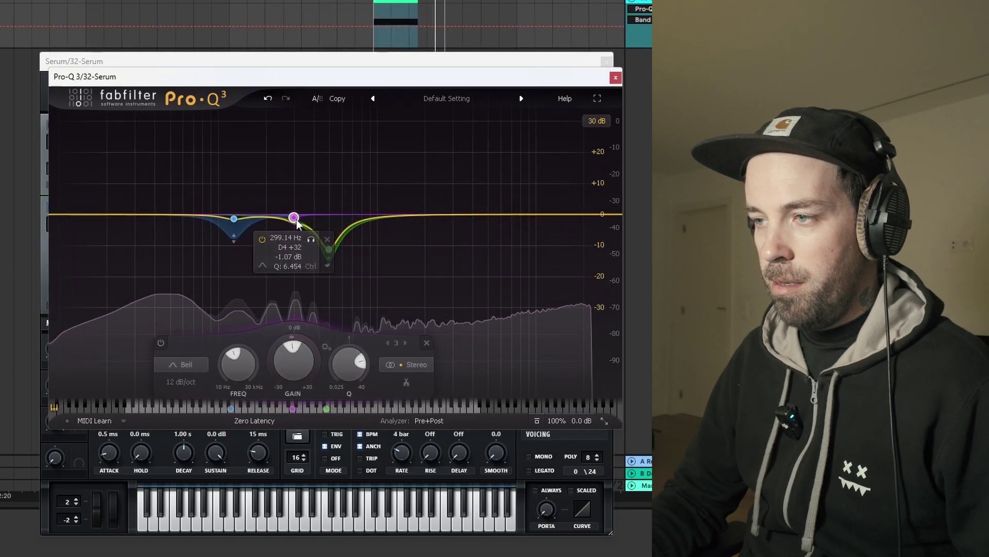
{"action": "left_click", "coordinate": [328, 267]}
{"action": "left_click", "coordinate": [353, 316]}
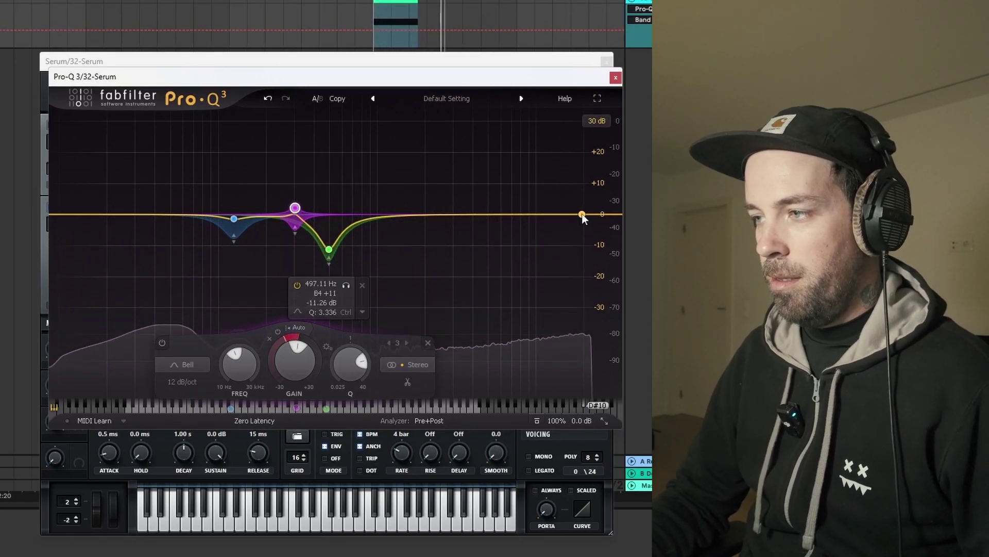
- Add a gentle high-shelf cut near 16.6 kHz and a +3.29 dB bell boost at 1548 Hz, Q 1.286
{"action": "mouse_move", "coordinate": [586, 214]}
{"action": "left_mouse_down"}
{"action": "mouse_move", "coordinate": [574, 241]}
{"action": "mouse_move", "coordinate": [572, 217]}
{"action": "left_mouse_up"}
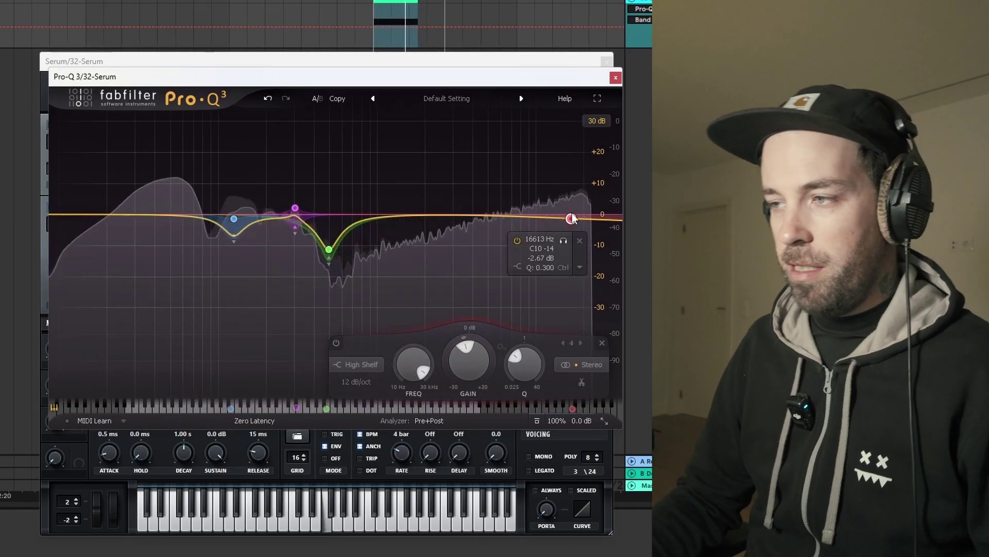
{"action": "left_click_drag", "start_coordinate": [420, 216], "coordinate": [384, 208]}
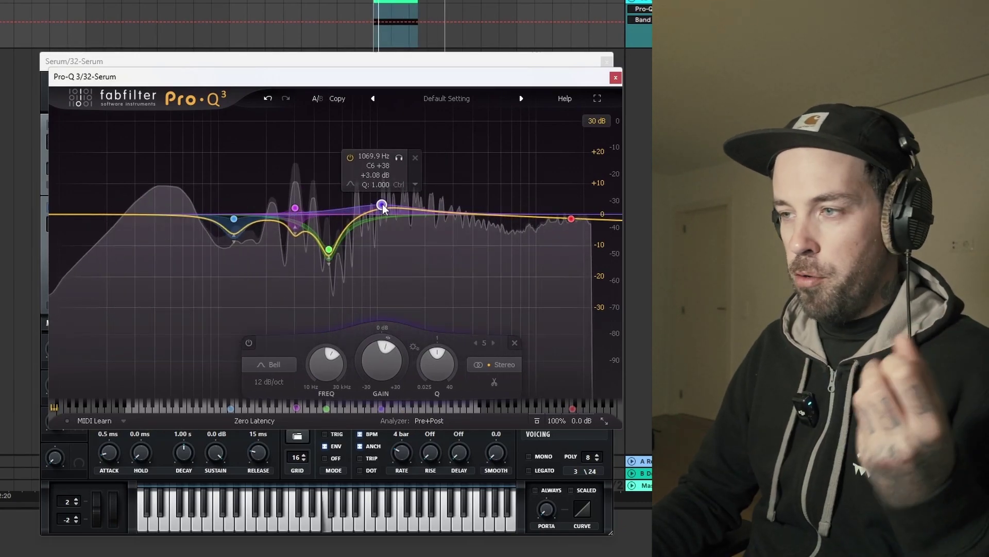
{"action": "left_click_drag", "start_coordinate": [381, 206], "coordinate": [407, 206]}
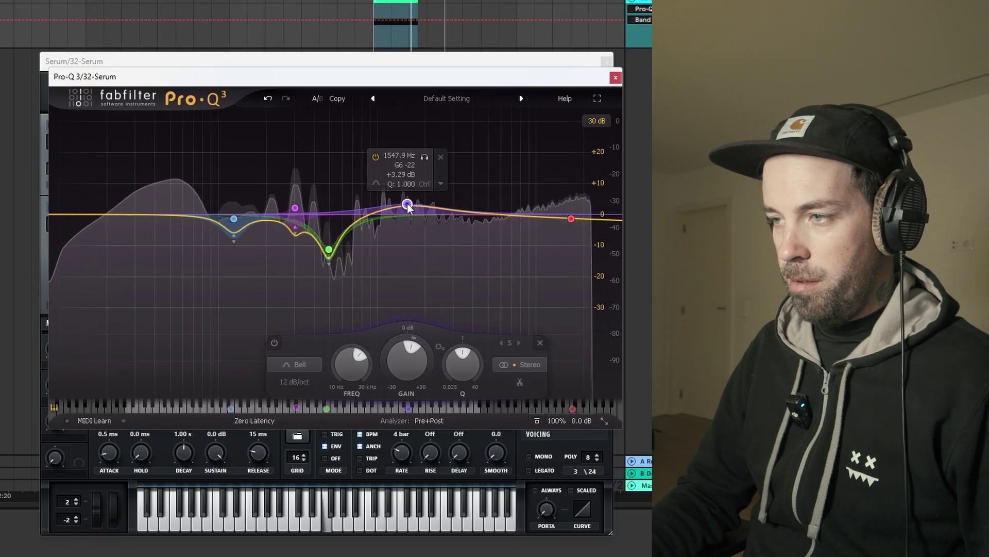
{"action": "left_click_drag", "start_coordinate": [460, 362], "coordinate": [459, 351]}
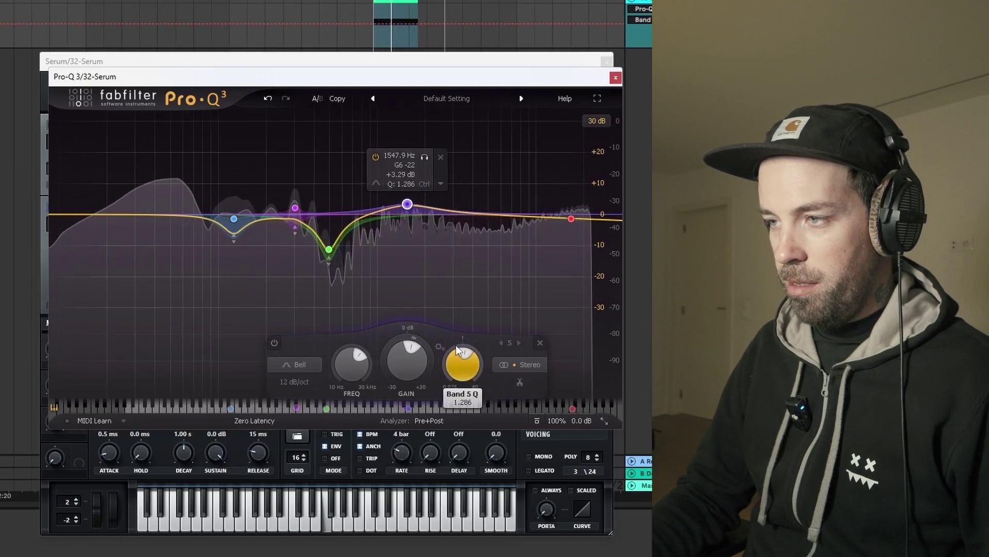
{"action": "left_click", "coordinate": [132, 309]}
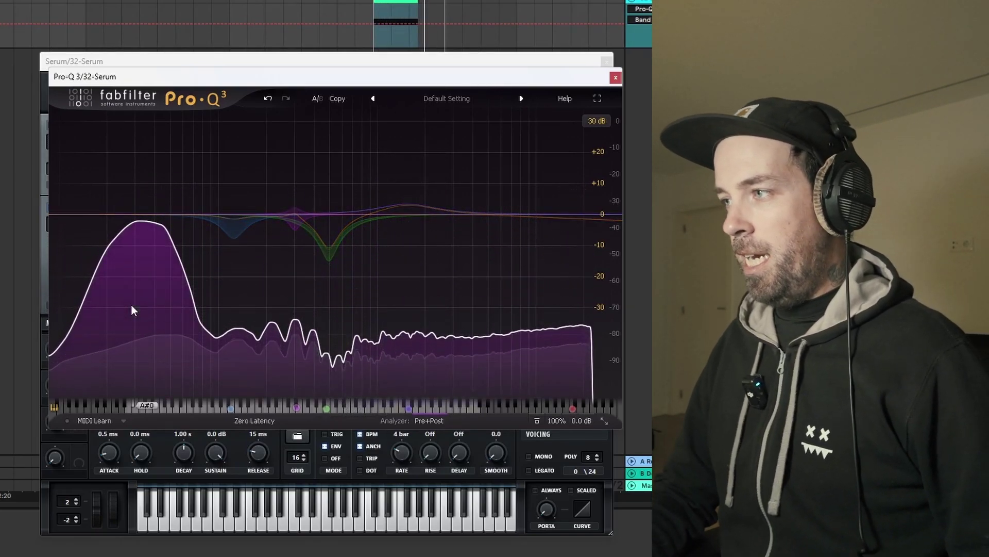